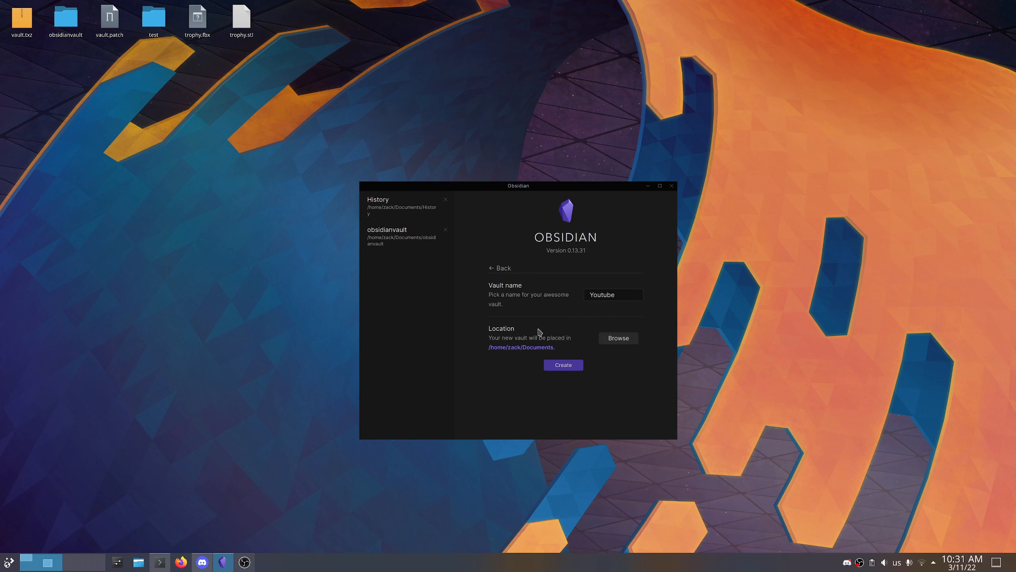
Create the vault named Youtube in the Documents folder and decline turning on Live Preview.
{"action": "left_click", "coordinate": [560, 367]}
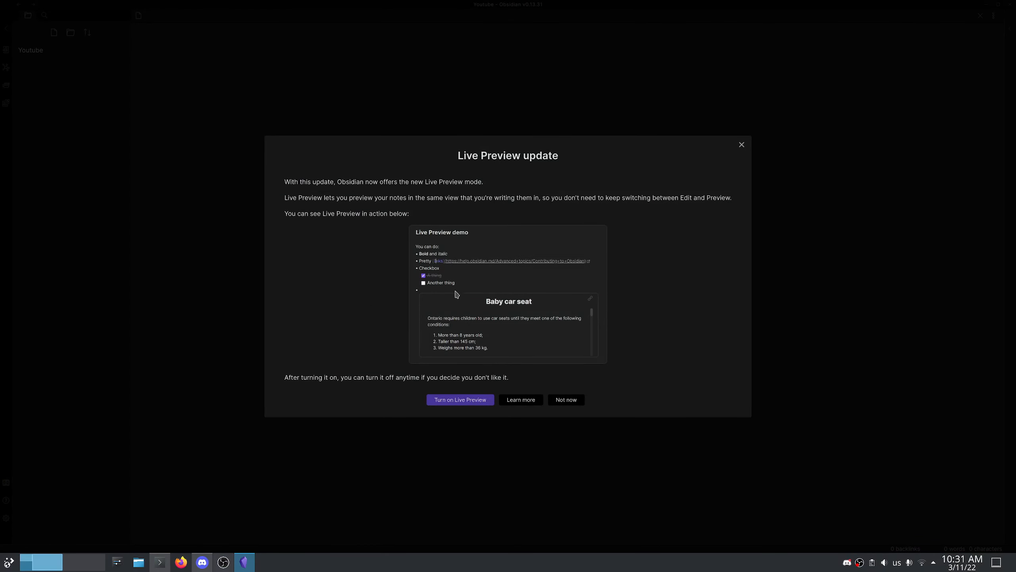
{"action": "left_click", "coordinate": [564, 402]}
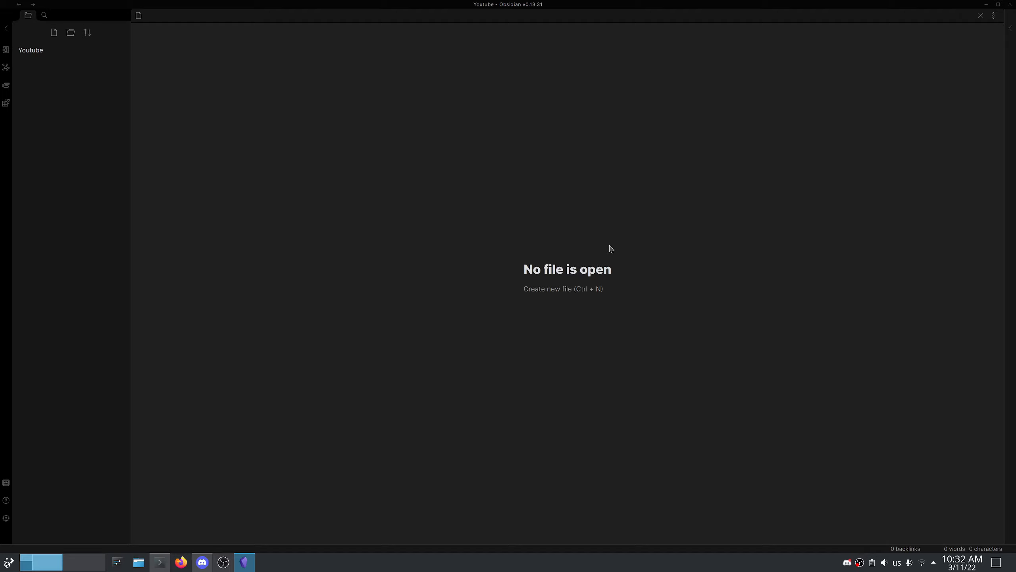
Create a note titled "Youtube" containing the sentence "Youtube is a video sharing social media platform.".
{"action": "key", "text": "ctrl+n"}
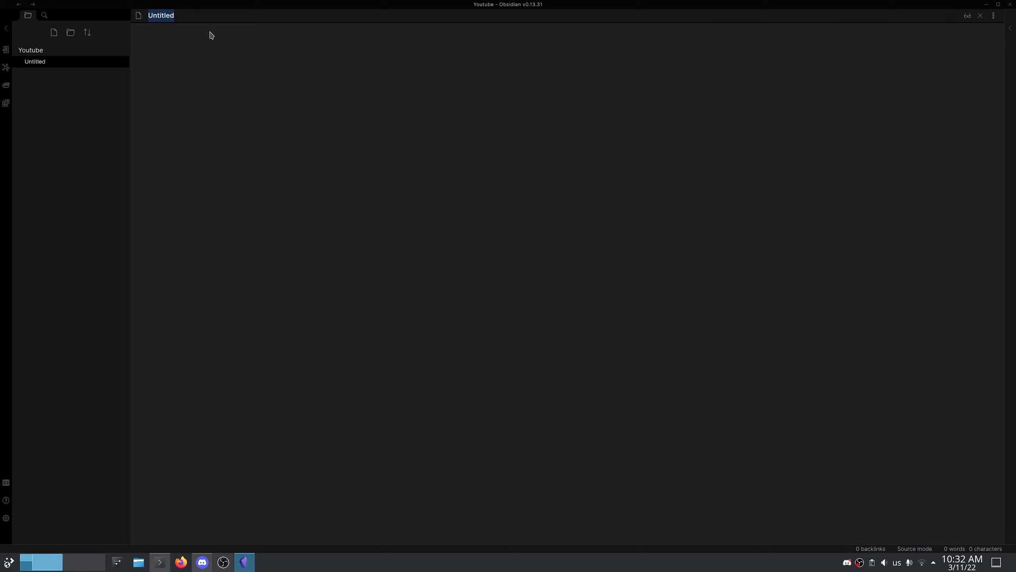
{"action": "type", "text": "Youtube"}
{"action": "key", "text": "Return"}
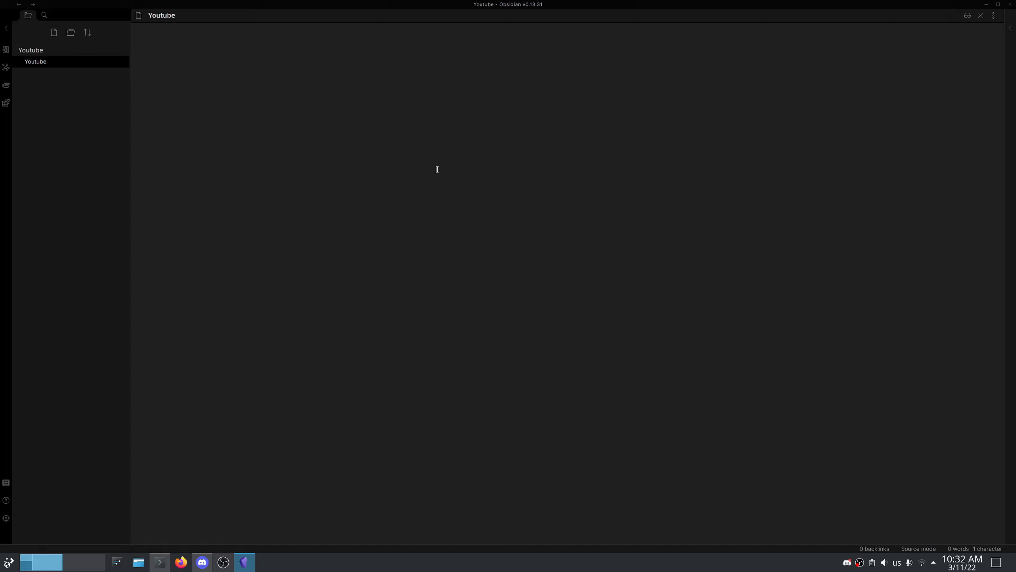
{"action": "type", "text": "Youtube is a video sharing socia"}
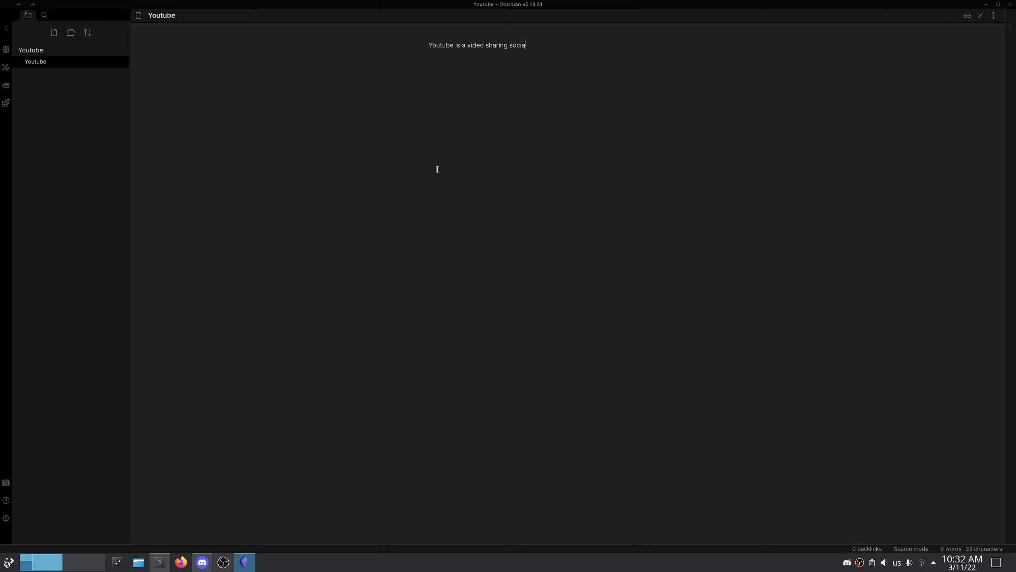
{"action": "type", "text": "l media platform."}
Turn off Readable line length in the editor settings and return to the note.
{"action": "left_click", "coordinate": [6, 519]}
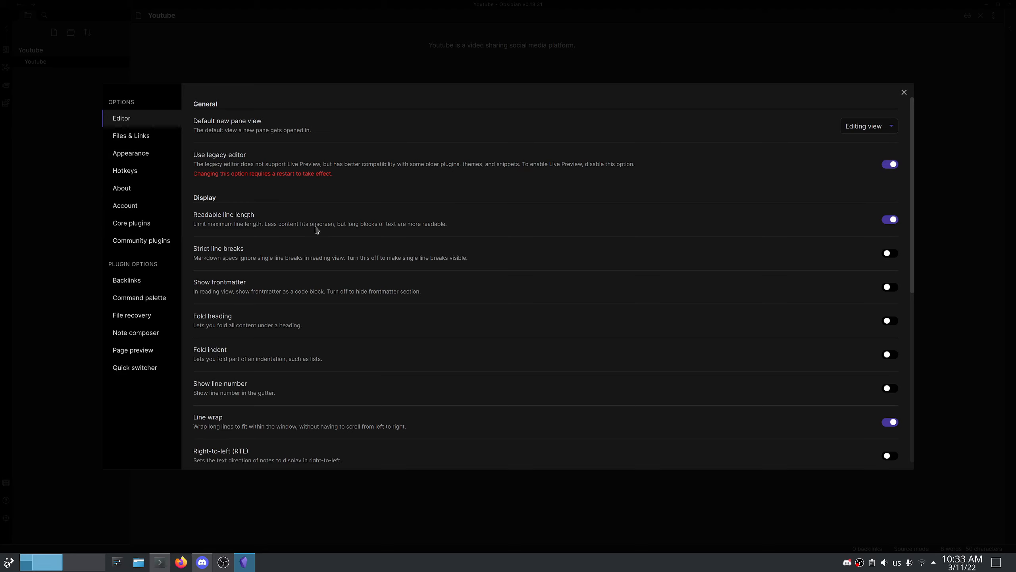
{"action": "left_click", "coordinate": [886, 221]}
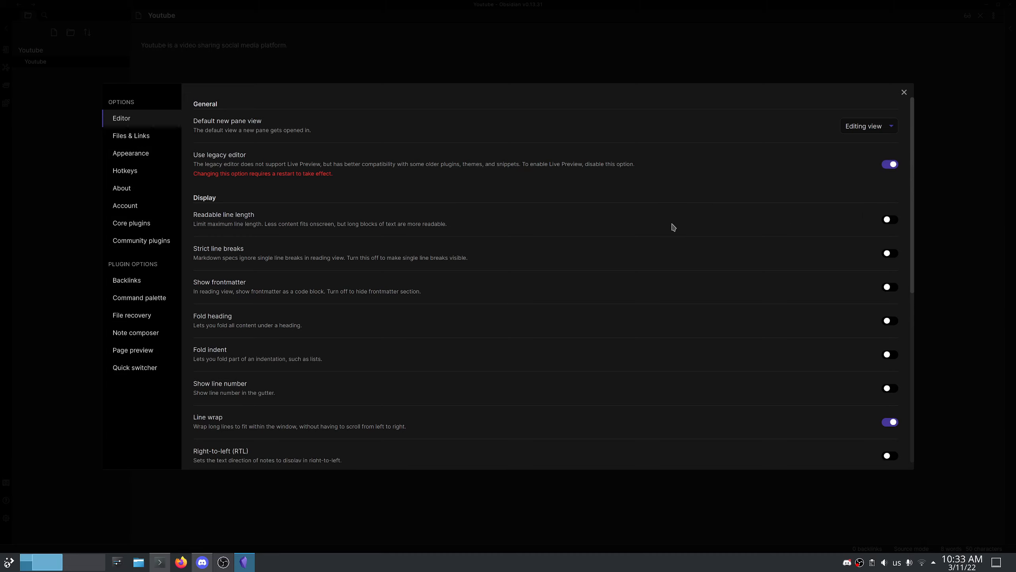
{"action": "left_click", "coordinate": [904, 92]}
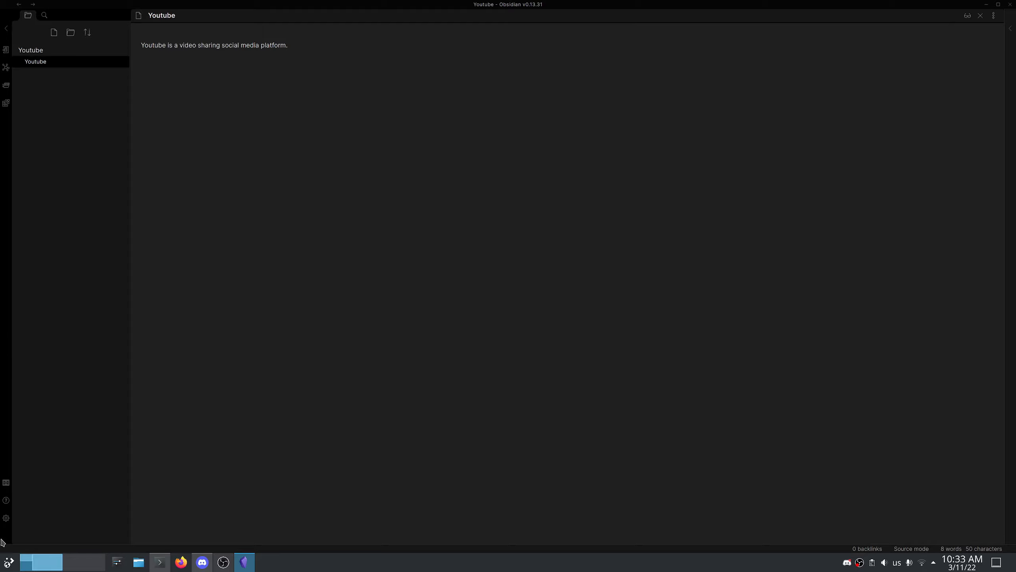
Enable Fold heading, Fold indent and Spellcheck in the editor settings.
{"action": "left_click", "coordinate": [6, 518]}
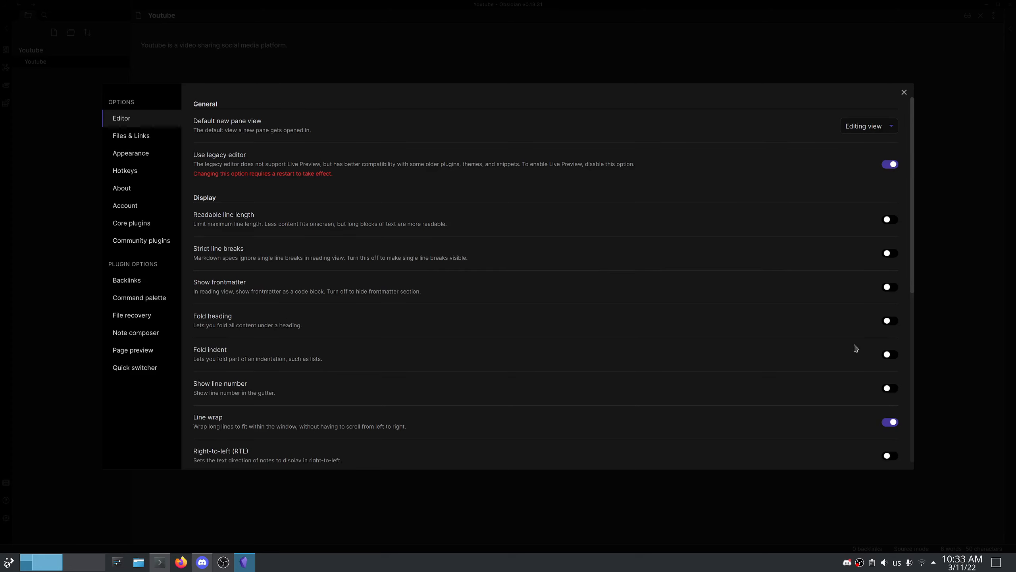
{"action": "left_click", "coordinate": [890, 321]}
{"action": "left_click", "coordinate": [888, 354]}
{"action": "scroll", "coordinate": [646, 426], "scroll_direction": "down", "scroll_amount": 3}
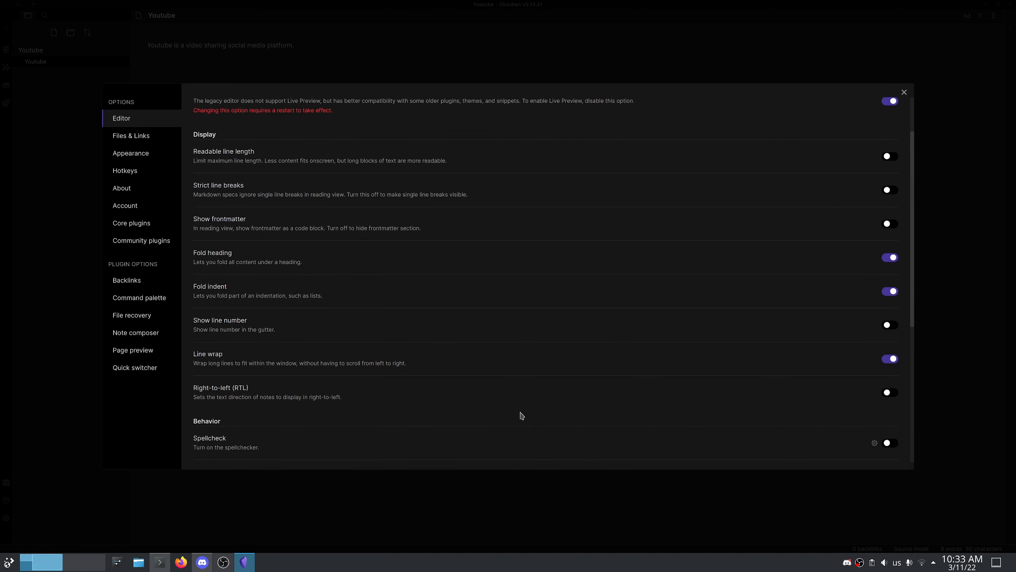
{"action": "scroll", "coordinate": [562, 416], "scroll_direction": "down", "scroll_amount": 2}
{"action": "left_click", "coordinate": [887, 401]}
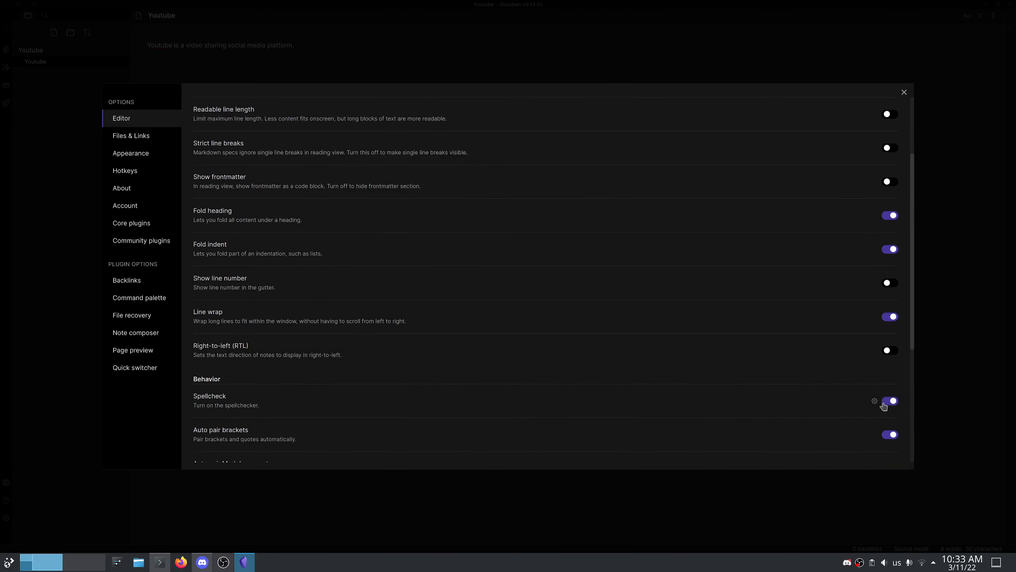
{"action": "scroll", "coordinate": [672, 404], "scroll_direction": "down", "scroll_amount": 8}
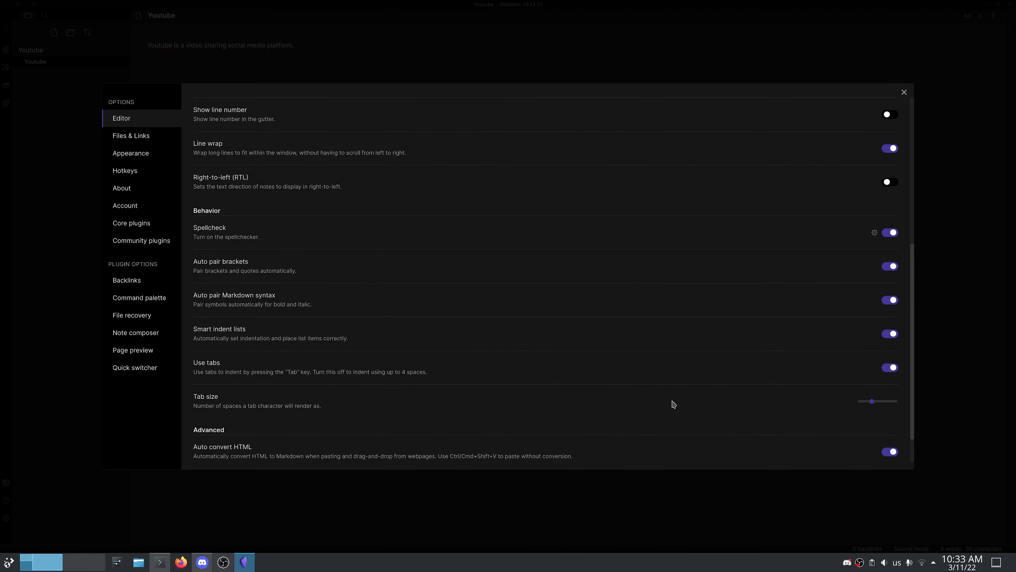
{"action": "scroll", "coordinate": [672, 402], "scroll_direction": "down", "scroll_amount": 2}
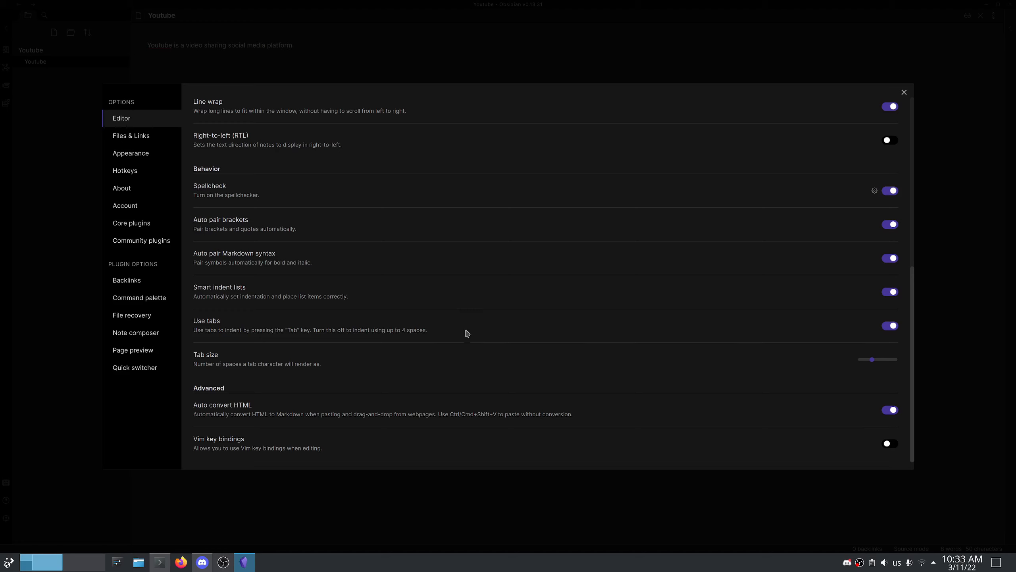
Review the Files & Links settings and look through the whole list of core plugins.
{"action": "left_click", "coordinate": [144, 139]}
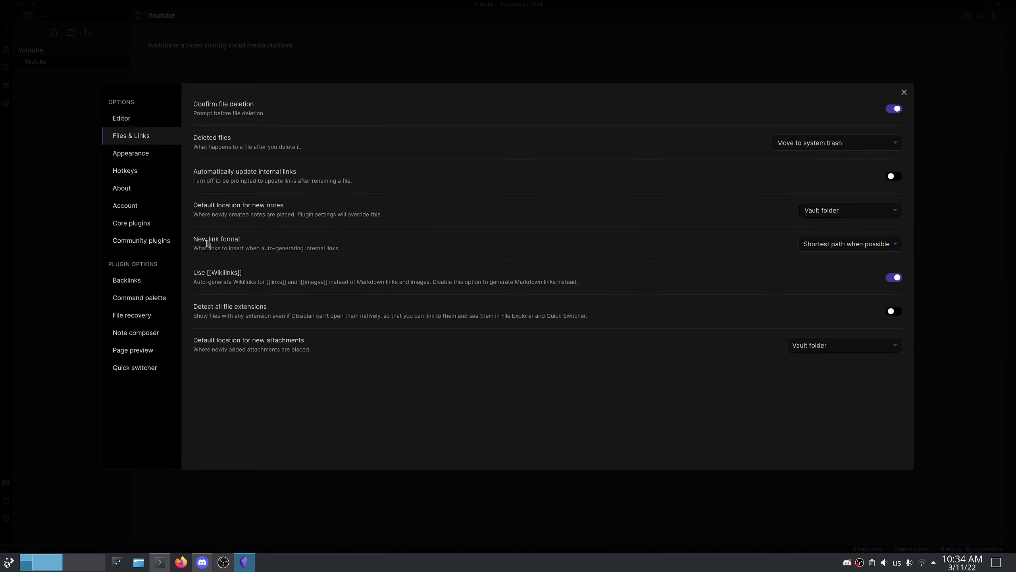
{"action": "left_click", "coordinate": [135, 224]}
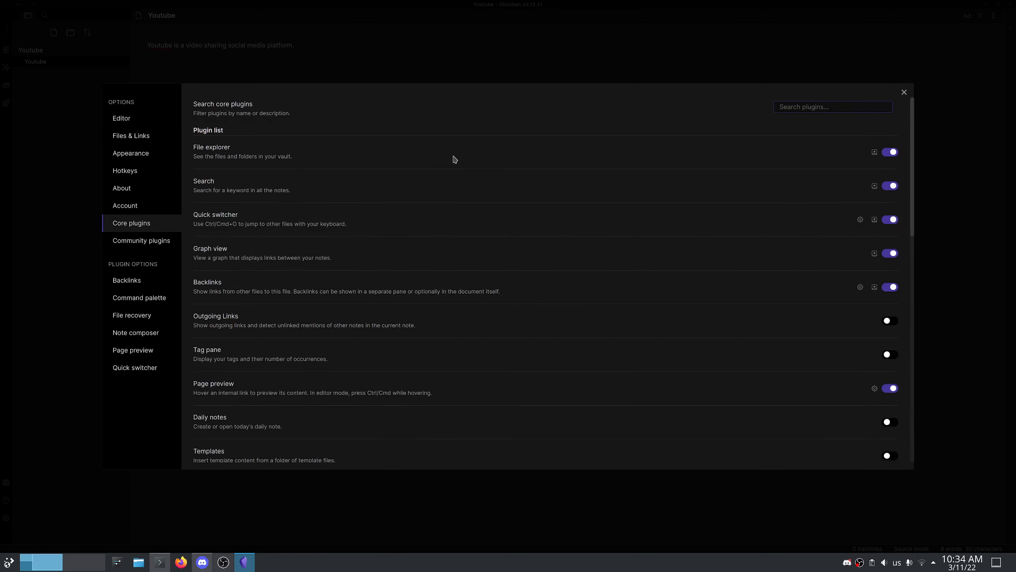
{"action": "scroll", "coordinate": [619, 417], "scroll_direction": "down", "scroll_amount": 1}
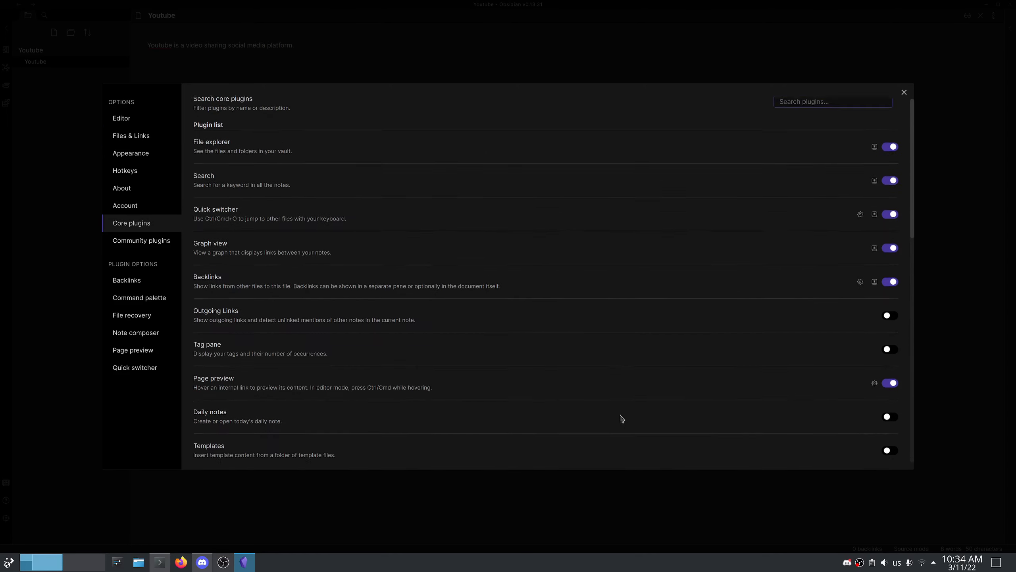
{"action": "scroll", "coordinate": [598, 402], "scroll_direction": "down", "scroll_amount": 1}
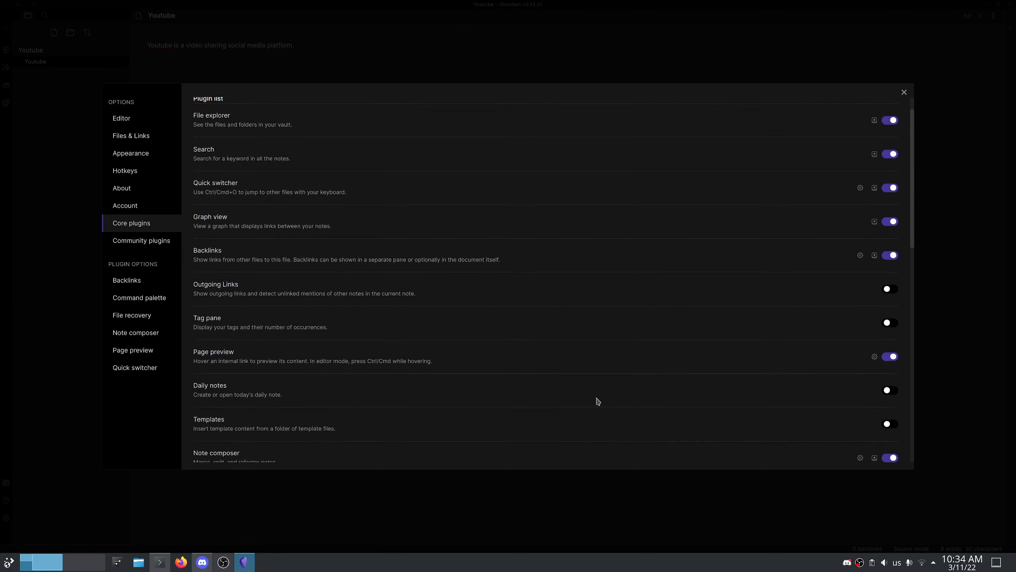
{"action": "scroll", "coordinate": [633, 408], "scroll_direction": "down", "scroll_amount": 4}
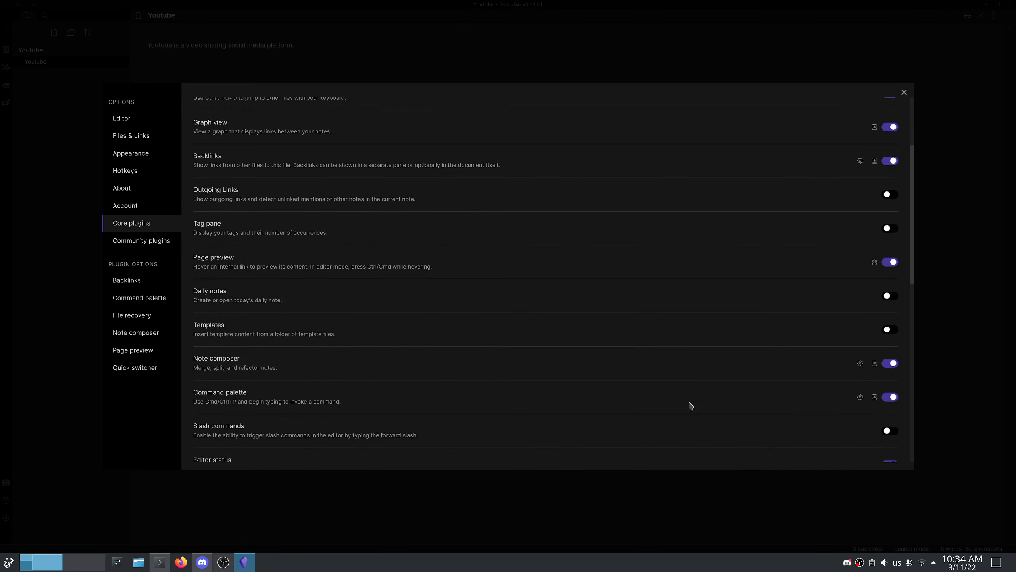
{"action": "scroll", "coordinate": [691, 388], "scroll_direction": "down", "scroll_amount": 2}
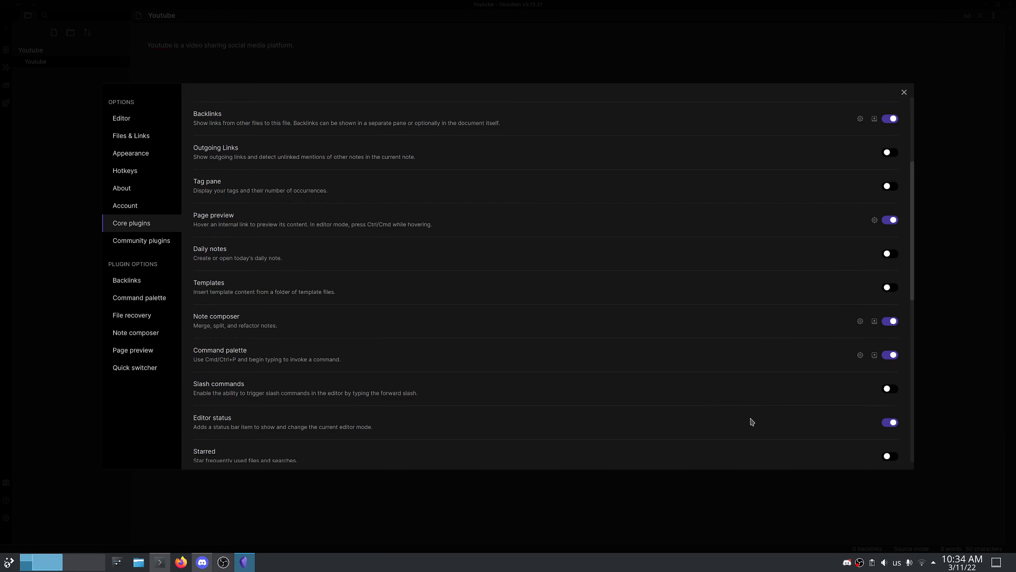
{"action": "scroll", "coordinate": [754, 419], "scroll_direction": "down", "scroll_amount": 5}
{"action": "scroll", "coordinate": [800, 422], "scroll_direction": "down", "scroll_amount": 8}
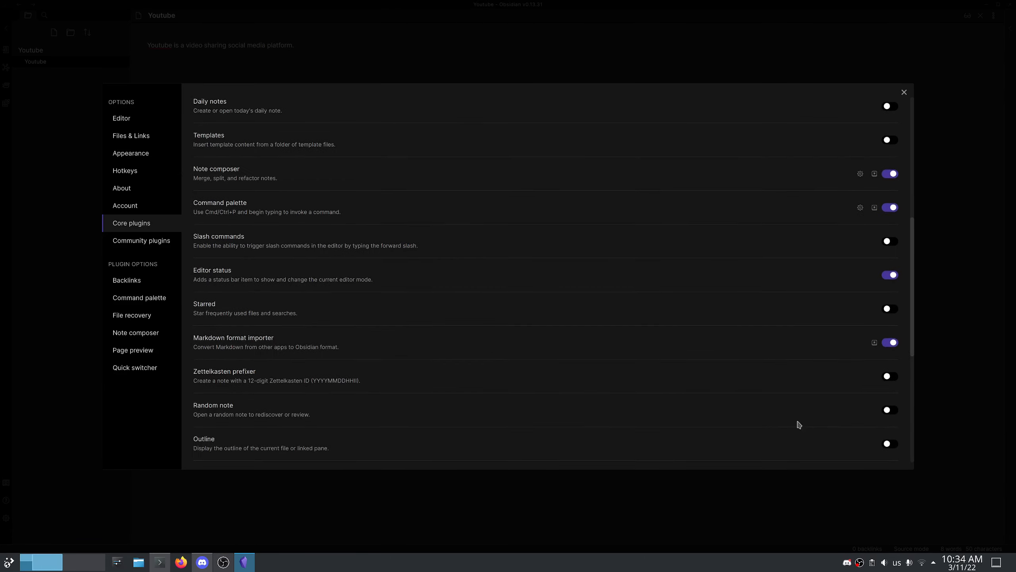
{"action": "scroll", "coordinate": [651, 381], "scroll_direction": "down", "scroll_amount": 3}
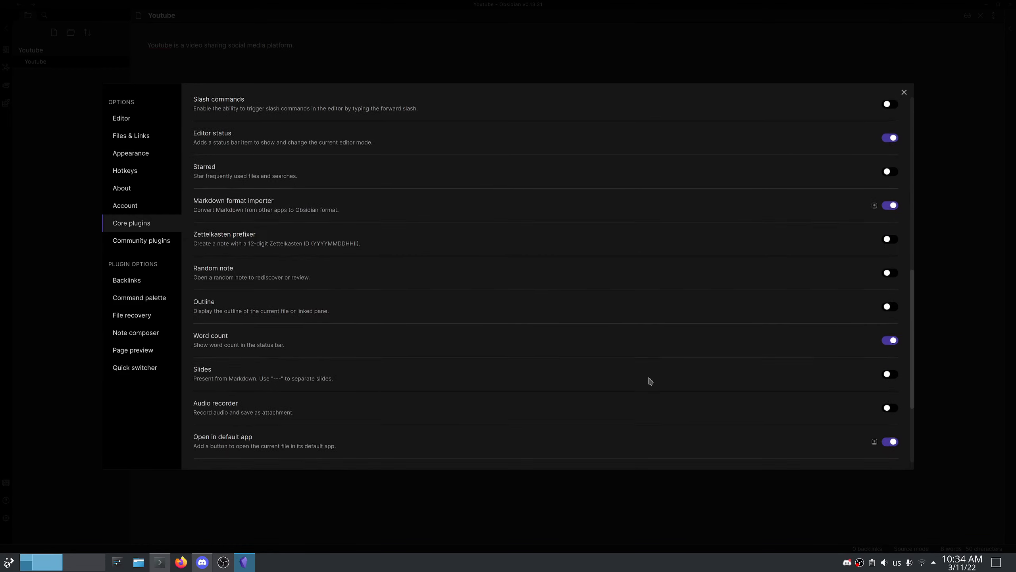
{"action": "scroll", "coordinate": [750, 404], "scroll_direction": "down", "scroll_amount": 4}
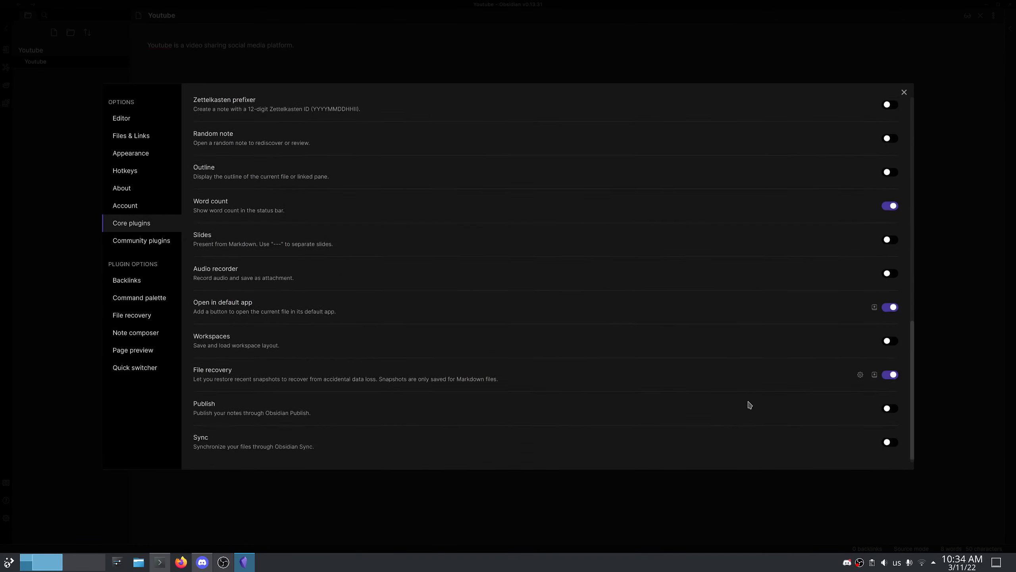
Enable the Tag pane and Outgoing Links core plugins.
{"action": "scroll", "coordinate": [750, 405], "scroll_direction": "up", "scroll_amount": 14}
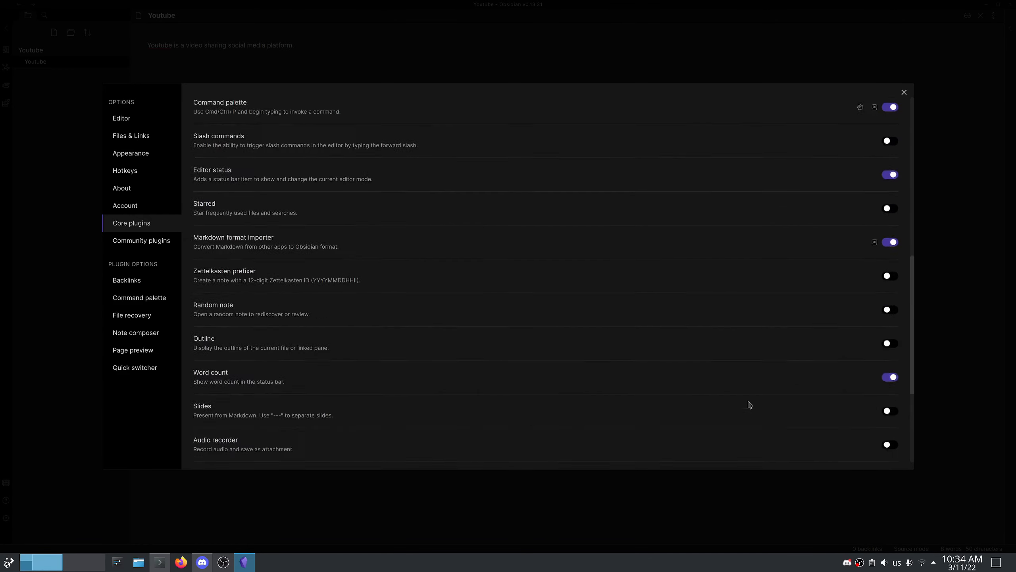
{"action": "scroll", "coordinate": [749, 404], "scroll_direction": "up", "scroll_amount": 9}
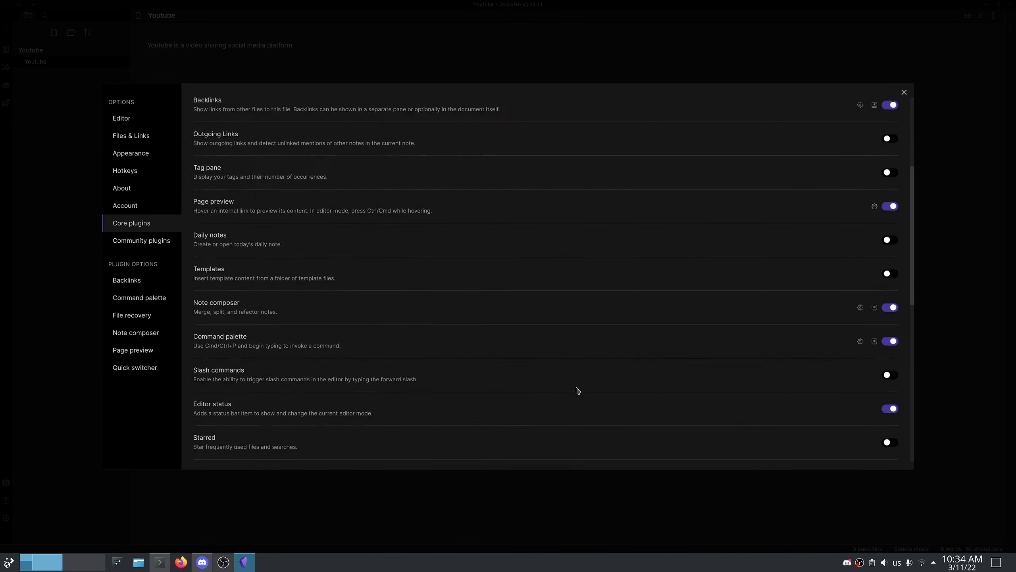
{"action": "scroll", "coordinate": [456, 363], "scroll_direction": "up", "scroll_amount": 2}
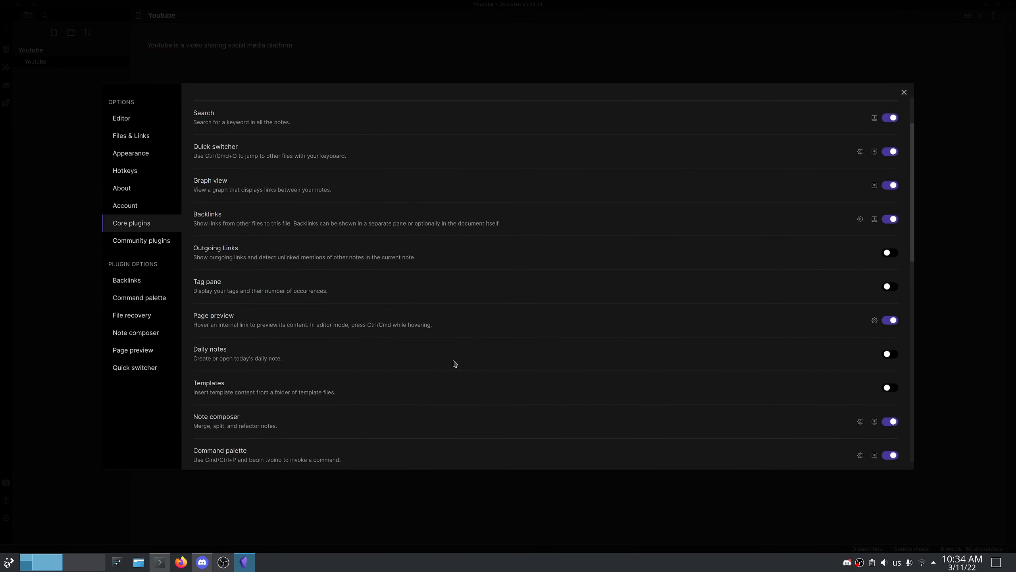
{"action": "left_click", "coordinate": [889, 288]}
{"action": "left_click", "coordinate": [890, 253]}
{"action": "scroll", "coordinate": [604, 348], "scroll_direction": "up", "scroll_amount": 3}
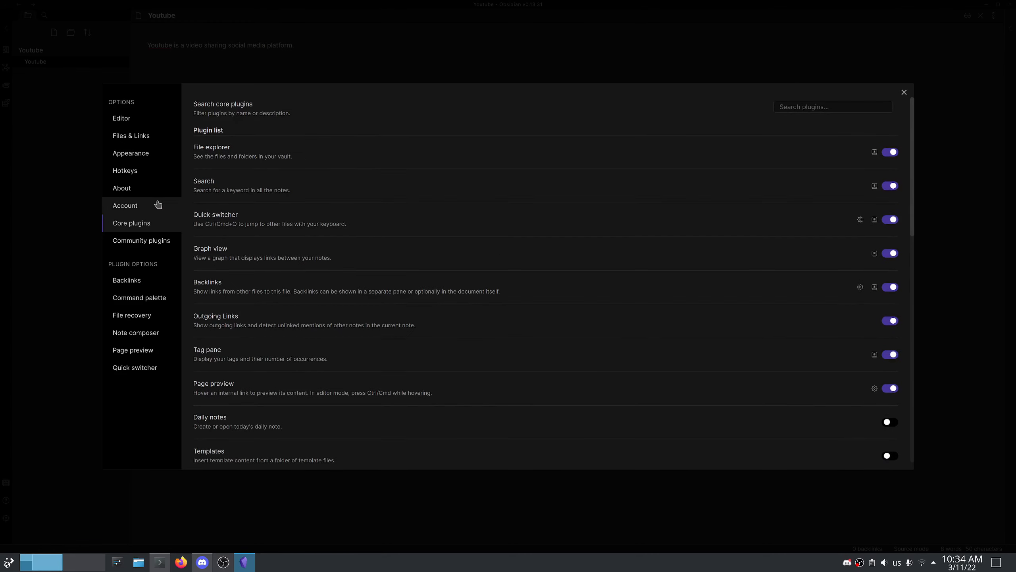
Filter the hotkeys by "view", assign Shift + ` to Toggle reading view, and close the settings.
{"action": "left_click", "coordinate": [145, 242]}
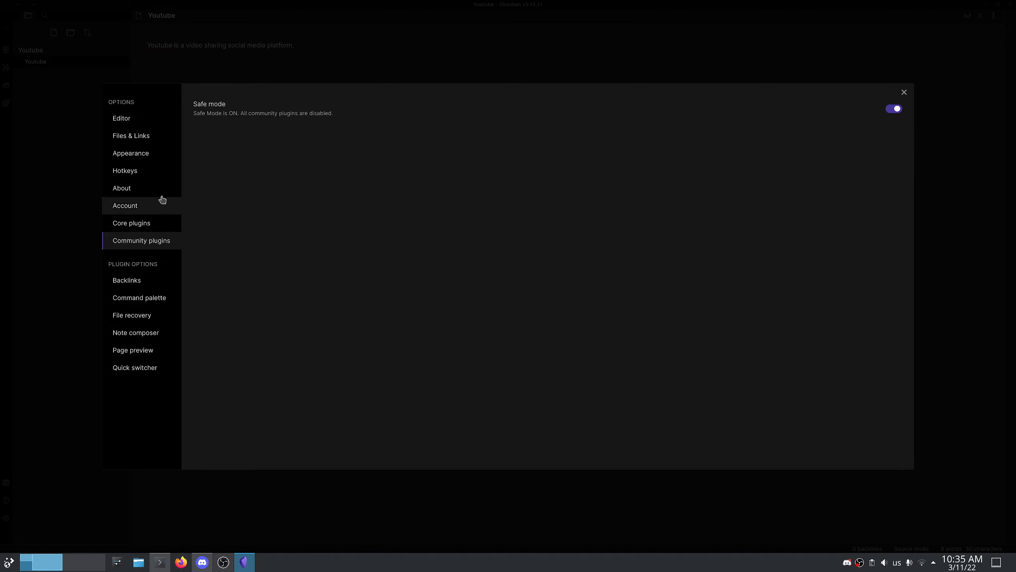
{"action": "left_click", "coordinate": [152, 170]}
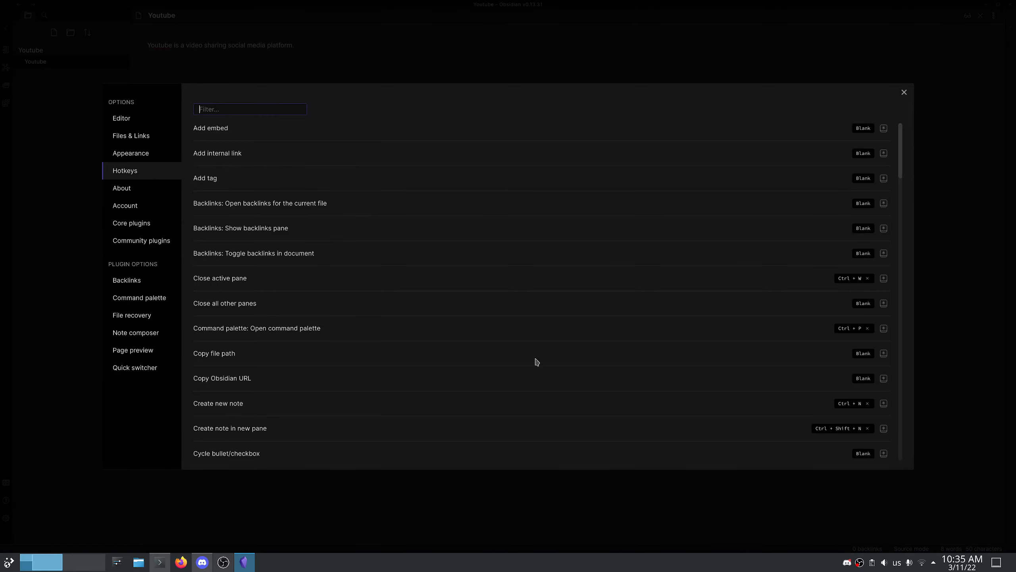
{"action": "scroll", "coordinate": [800, 358], "scroll_direction": "down", "scroll_amount": 1}
{"action": "scroll", "coordinate": [791, 356], "scroll_direction": "up", "scroll_amount": 1}
{"action": "scroll", "coordinate": [274, 137], "scroll_direction": "down", "scroll_amount": 1}
{"action": "scroll", "coordinate": [273, 137], "scroll_direction": "up", "scroll_amount": 1}
{"action": "type", "text": "view"}
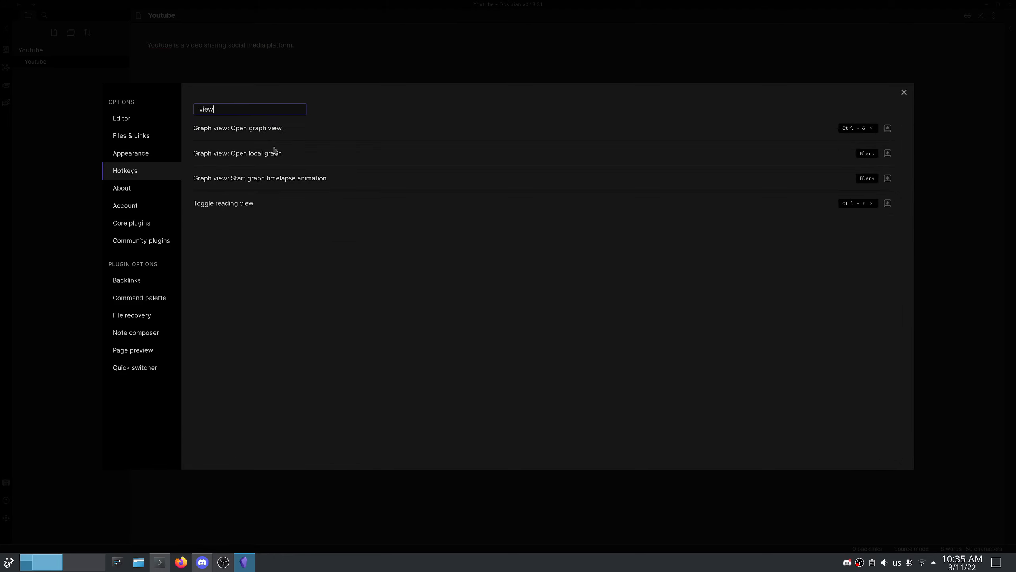
{"action": "left_click", "coordinate": [887, 203]}
{"action": "key", "text": "shift+grave"}
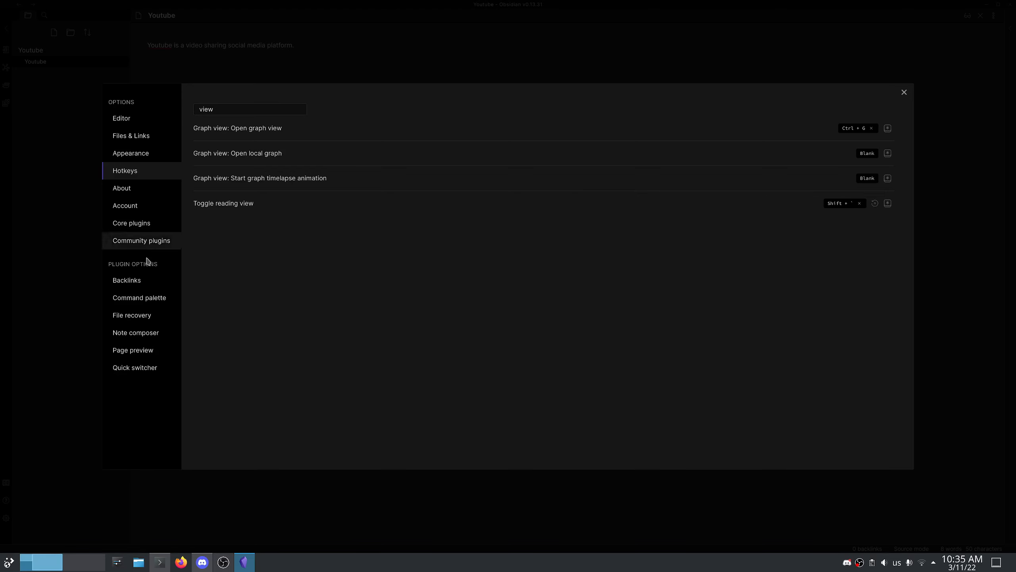
{"action": "left_click", "coordinate": [134, 120]}
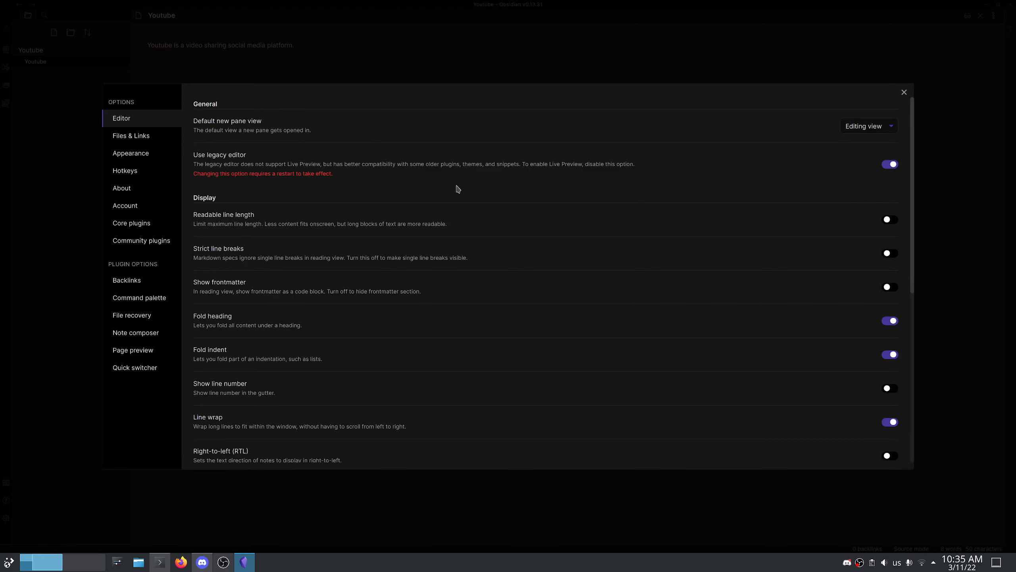
{"action": "left_click", "coordinate": [902, 93]}
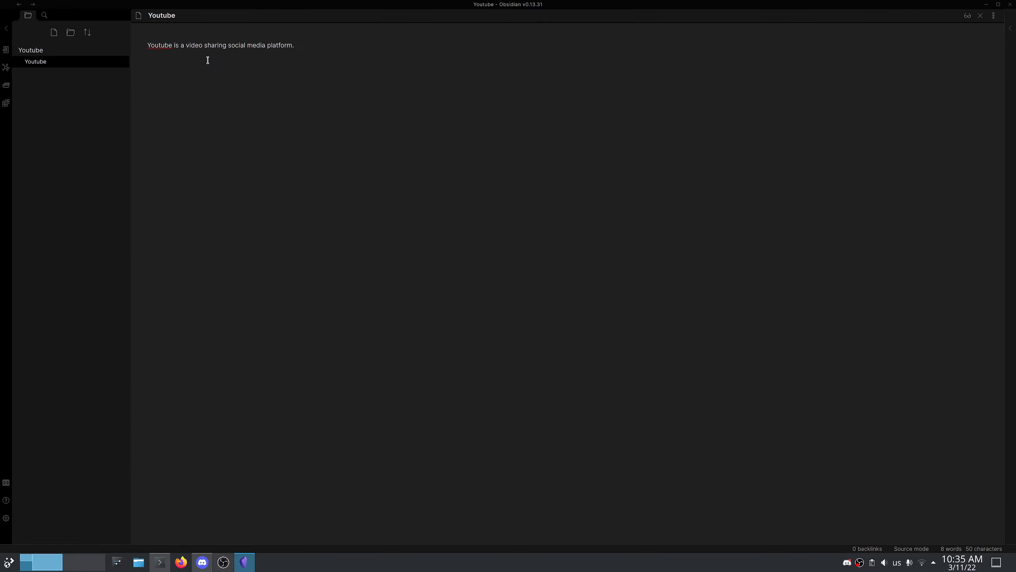
Create a second note titled "Social Media".
{"action": "key", "text": "ctrl+n"}
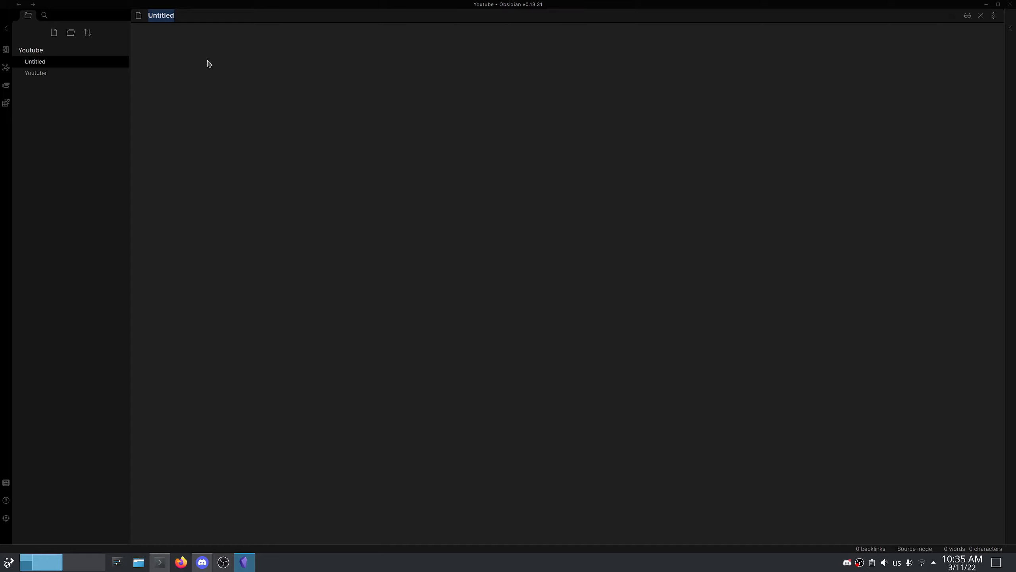
{"action": "type", "text": "Social Media"}
{"action": "key", "text": "Return"}
Reopen the Youtube note and delete the blank line above its sentence.
{"action": "left_click", "coordinate": [48, 78]}
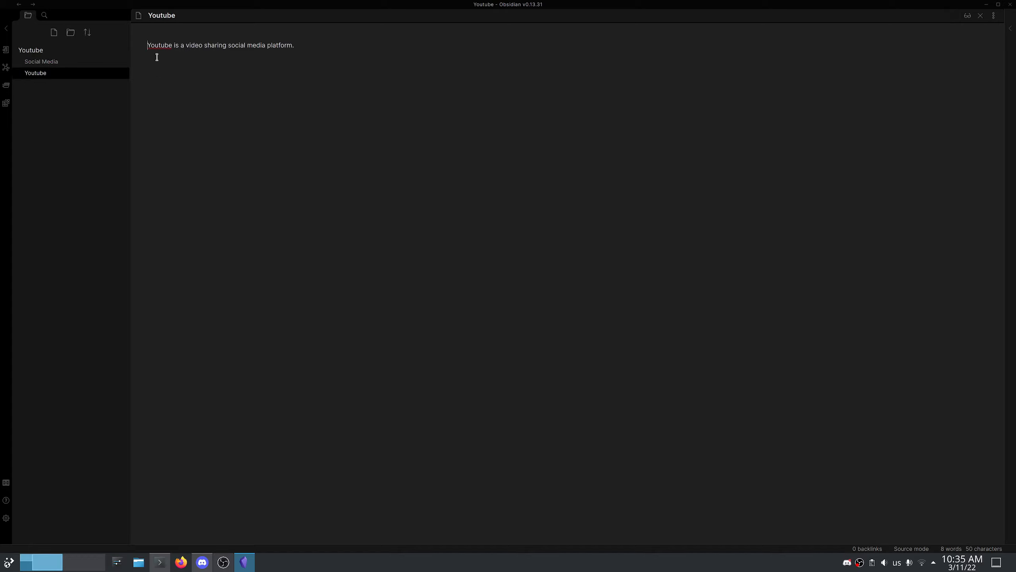
{"action": "key", "text": "BackSpace"}
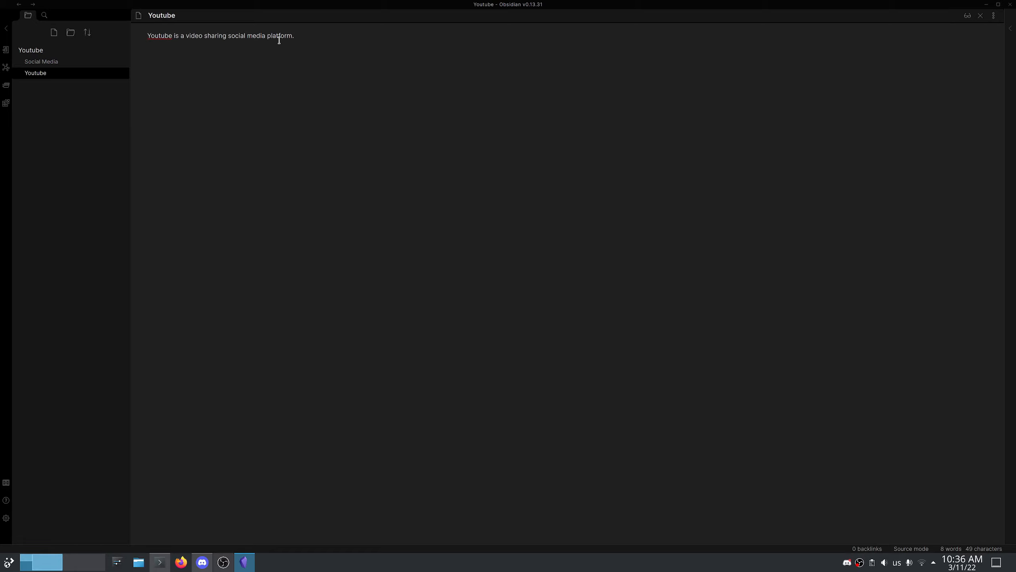
Turn "social media" in the Youtube note's sentence into an internal link, and test it by following it and returning.
{"action": "type", "text": "[["}
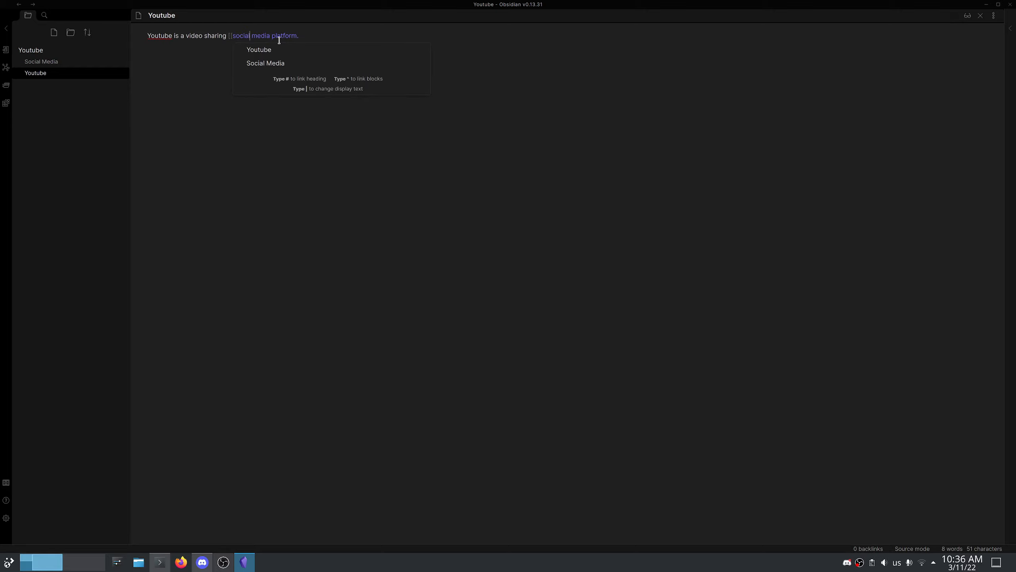
{"action": "type", "text": "]]"}
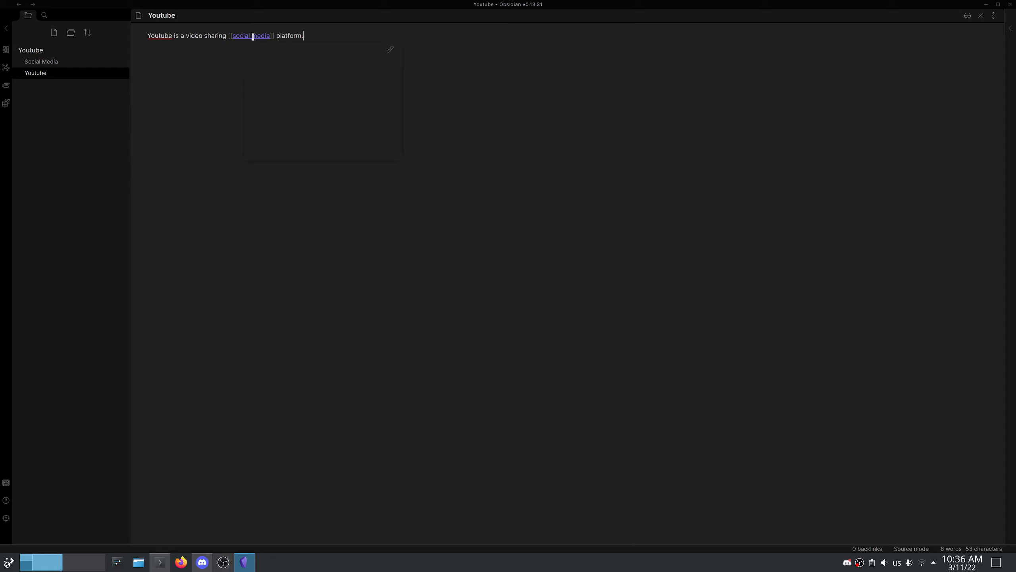
{"action": "left_click", "coordinate": [253, 37], "text": "ctrl"}
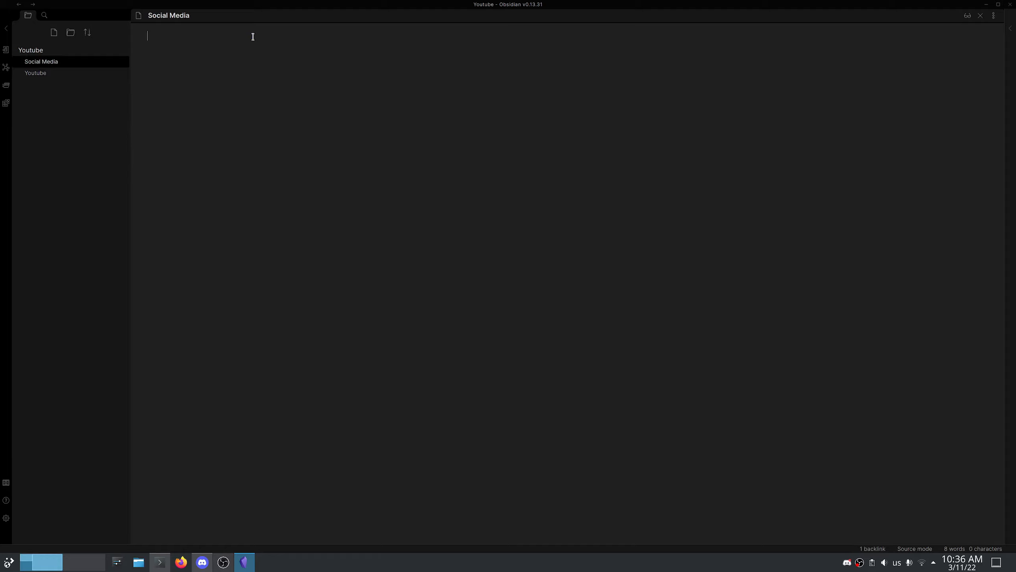
{"action": "left_click", "coordinate": [42, 75]}
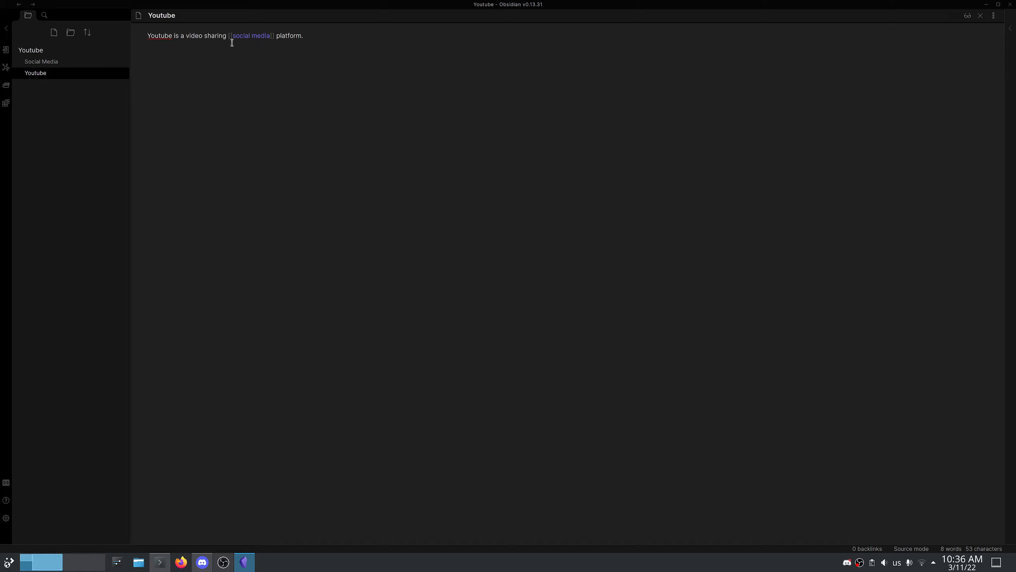
Follow the social media link from the Youtube note in reading view, and return to the Youtube note in reading view.
{"action": "key", "text": "ctrl+e"}
{"action": "left_click", "coordinate": [245, 42]}
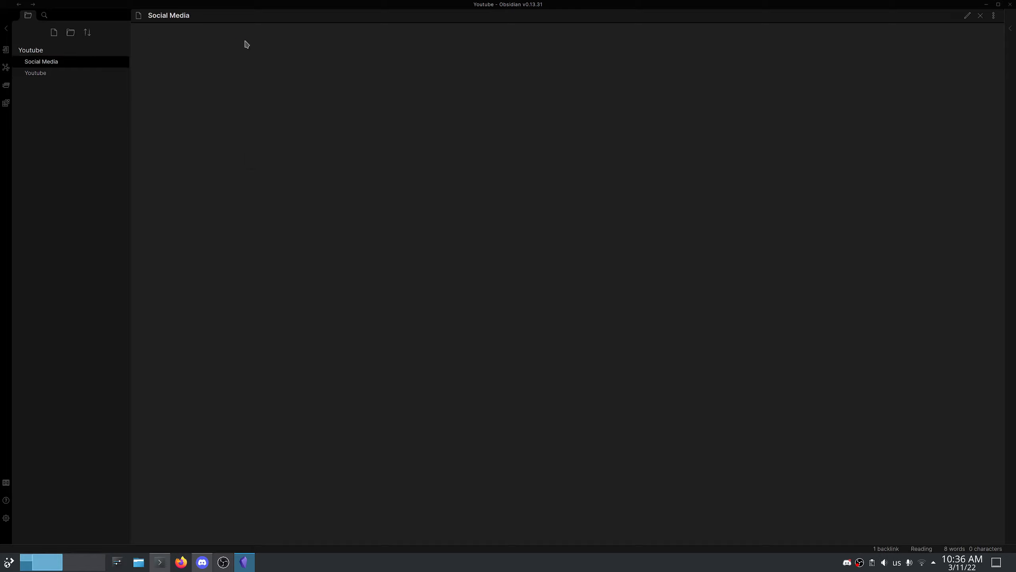
{"action": "key", "text": "ctrl+e"}
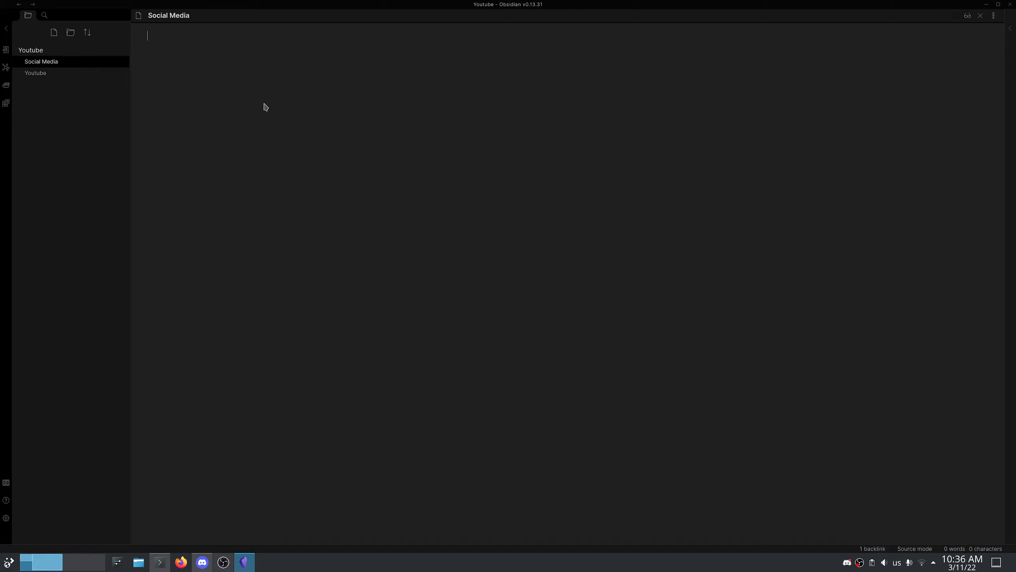
{"action": "left_click", "coordinate": [68, 77]}
{"action": "key", "text": "ctrl+e"}
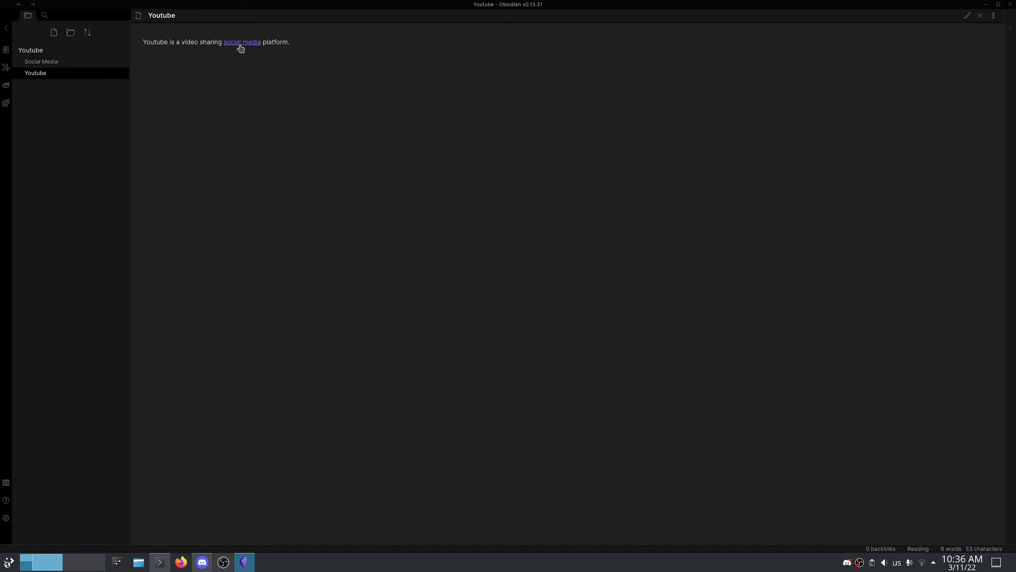
{"action": "left_click", "coordinate": [6, 518]}
{"action": "left_click", "coordinate": [152, 141]}
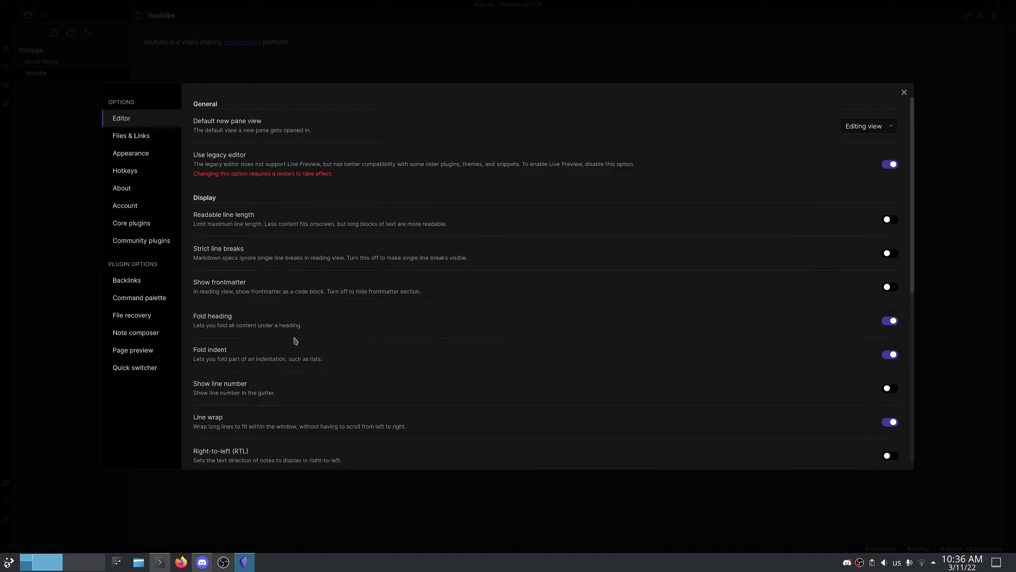
{"action": "key", "text": "Escape"}
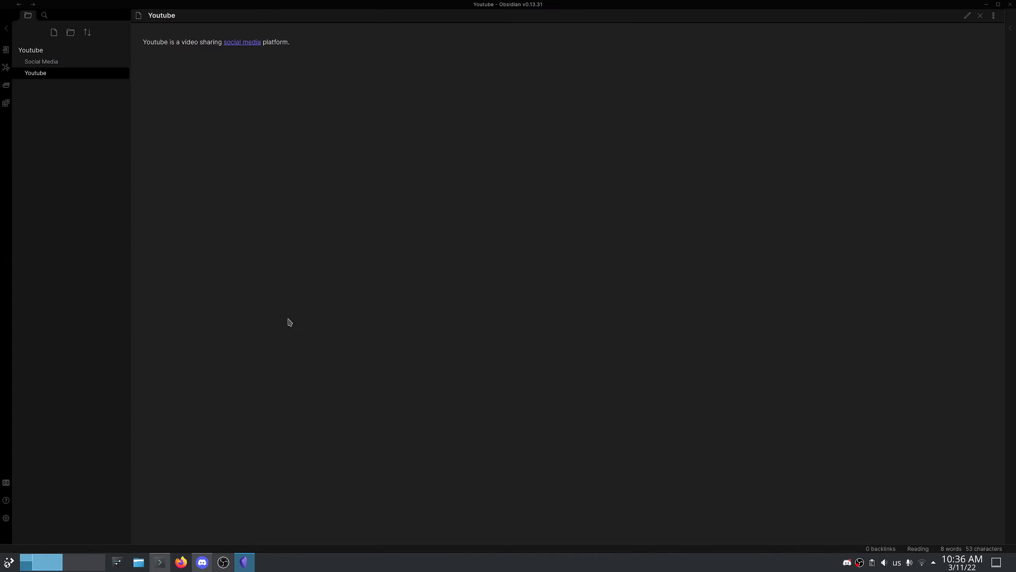
Add the placeholder text "sdgfsdgsdgsdgsd" to the Social Media note and preview it through the link in the Youtube note.
{"action": "left_click", "coordinate": [54, 63]}
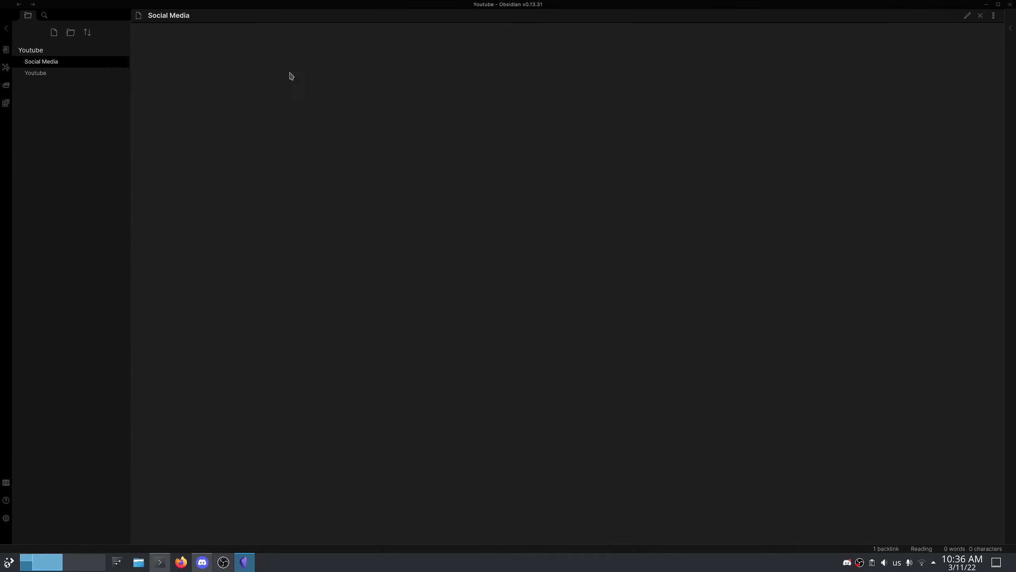
{"action": "key", "text": "ctrl+e"}
{"action": "type", "text": "sdgfsdgsdgsdgsd"}
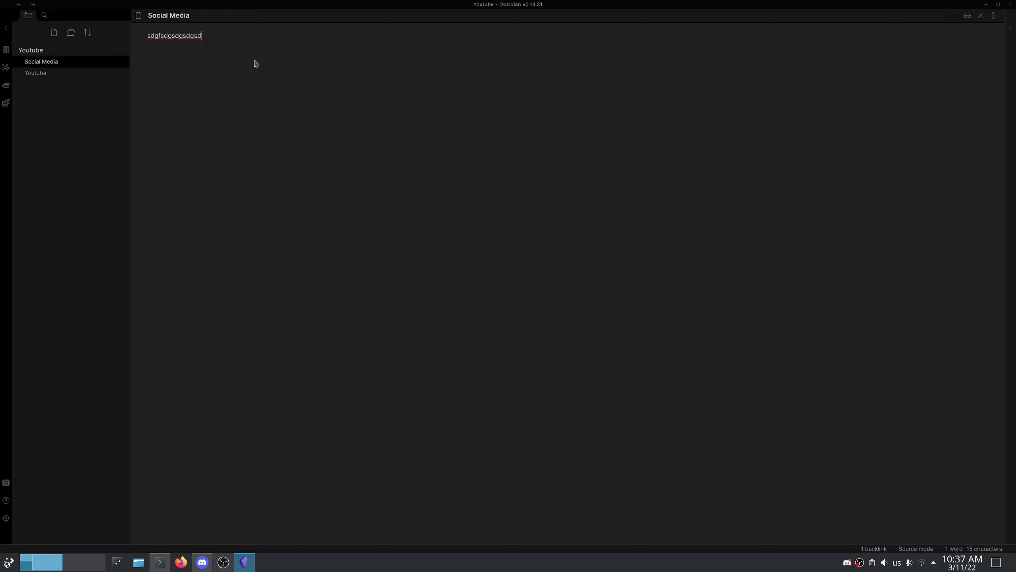
{"action": "left_click", "coordinate": [60, 72]}
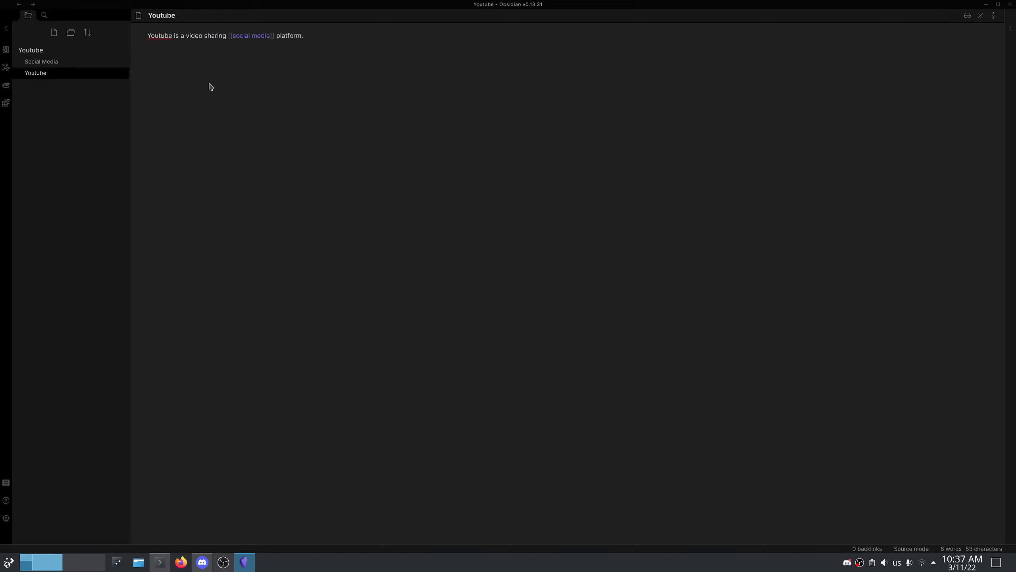
{"action": "mouse_move", "coordinate": [236, 44]}
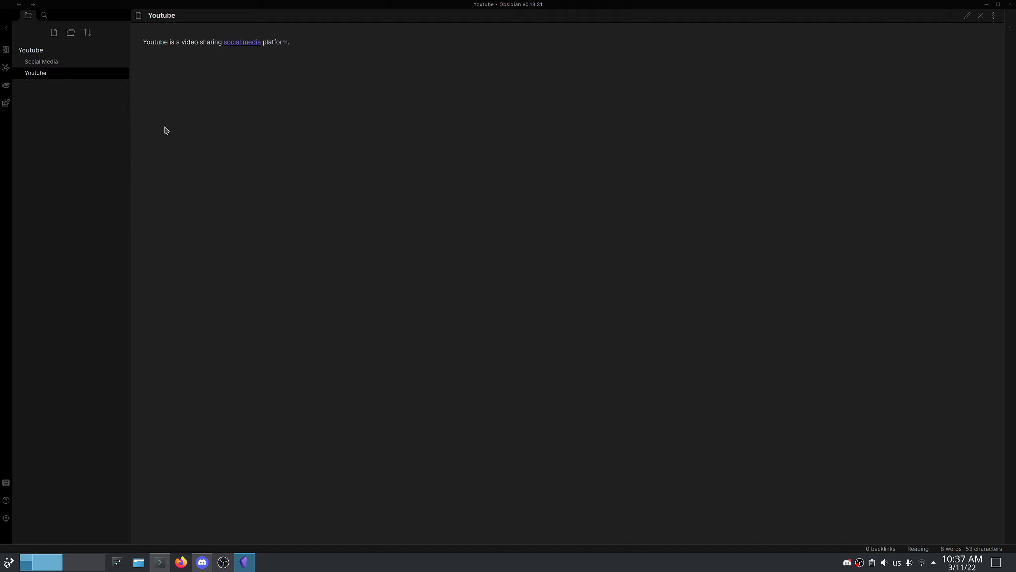
Open the graph view, dock it beneath the backlinks pane in the sidebar, and widen that sidebar to about a third of the window.
{"action": "left_click", "coordinate": [4, 68]}
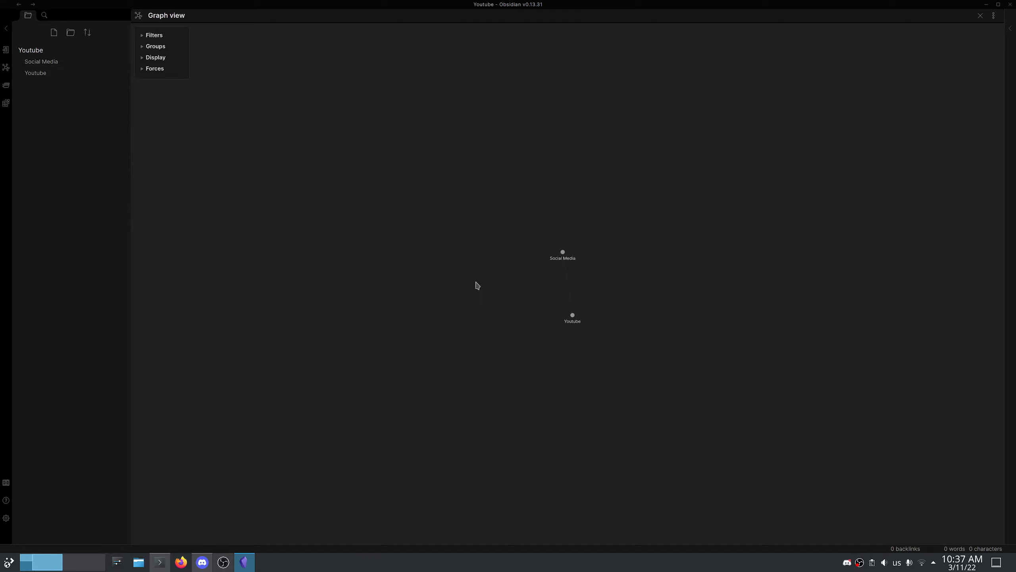
{"action": "scroll", "coordinate": [574, 281], "scroll_direction": "up", "scroll_amount": 3}
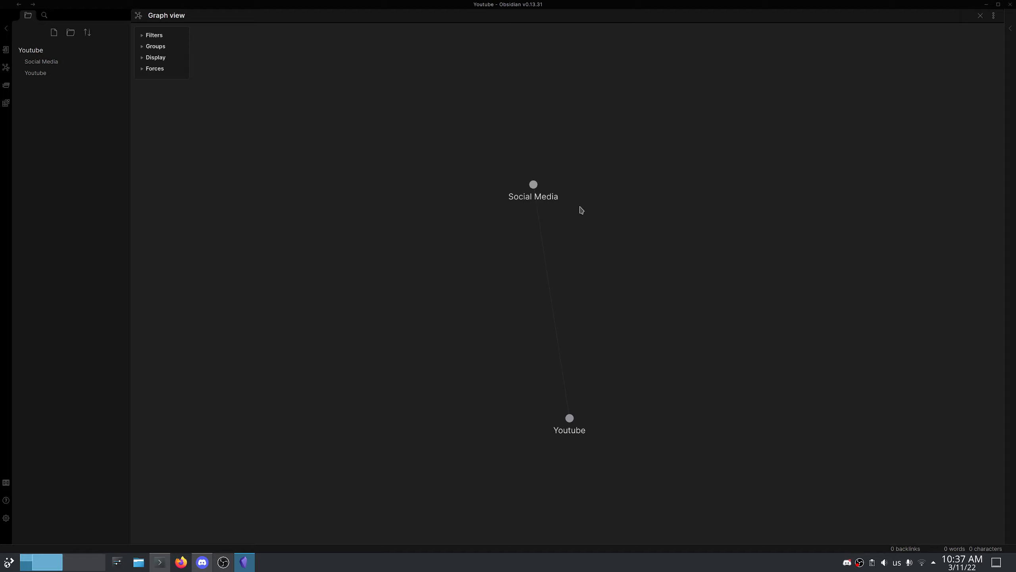
{"action": "left_click", "coordinate": [1011, 32]}
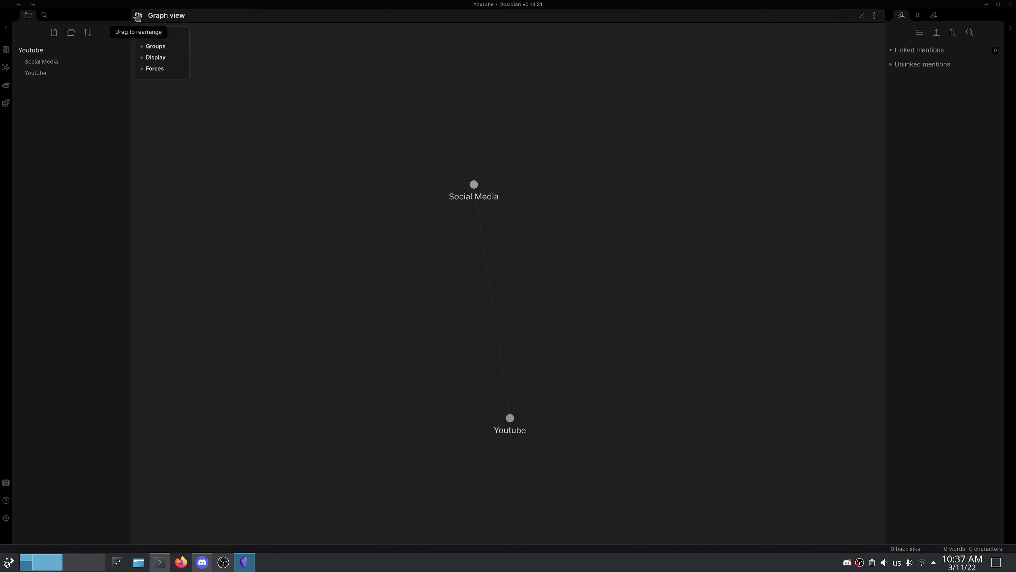
{"action": "left_click_drag", "start_coordinate": [139, 16], "coordinate": [930, 437]}
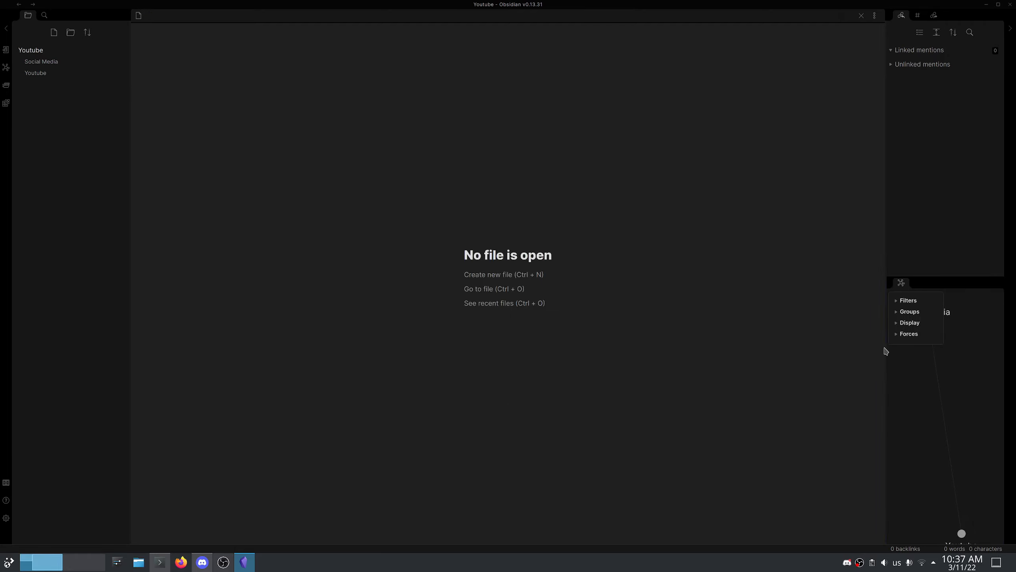
{"action": "left_click_drag", "start_coordinate": [883, 348], "coordinate": [676, 347]}
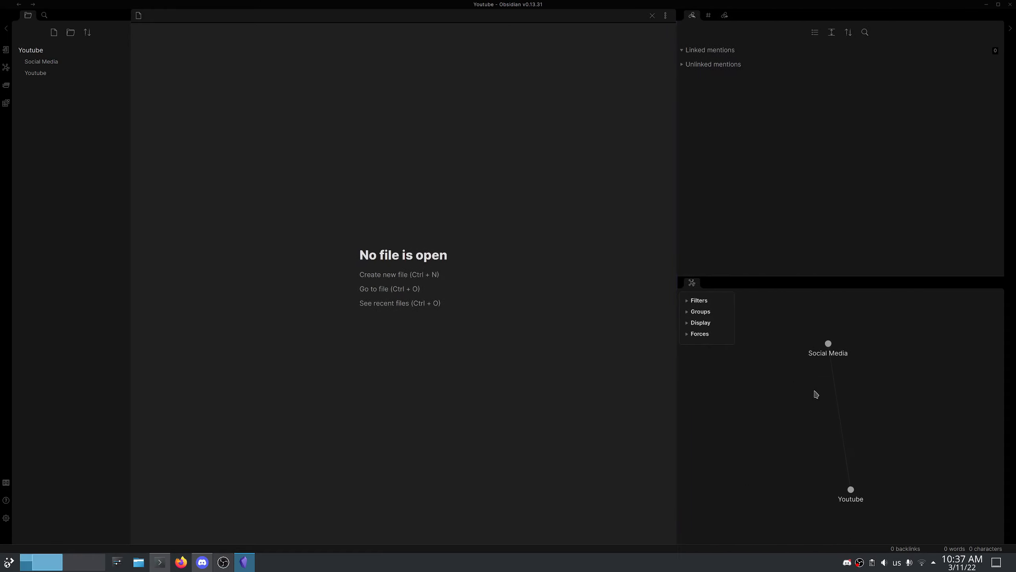
Add the internal link [[Susan Wojisky]] on a separate line below the sentence in the Youtube note.
{"action": "left_click", "coordinate": [42, 73]}
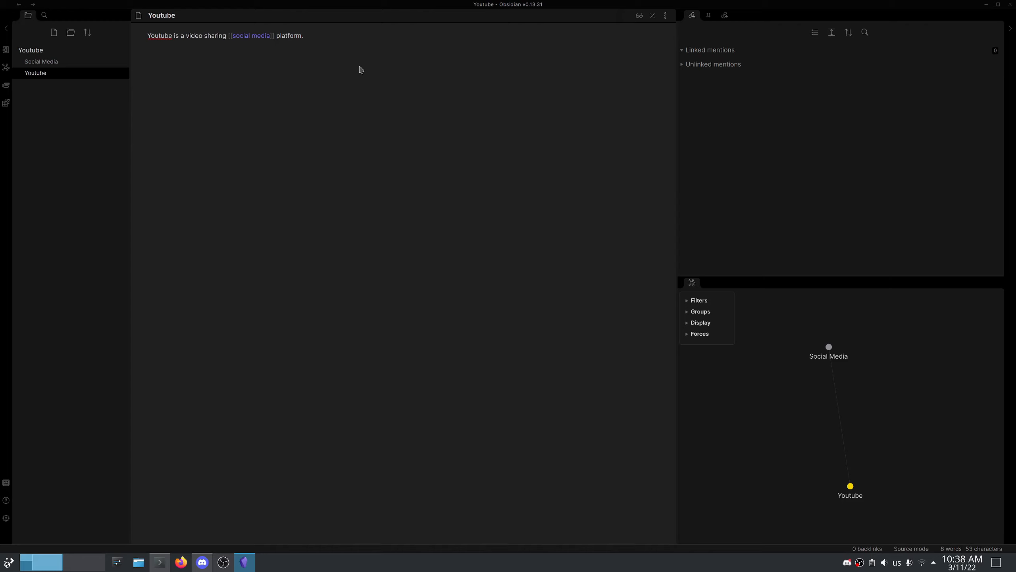
{"action": "key", "text": "Return"}
{"action": "type", "text": "Si"}
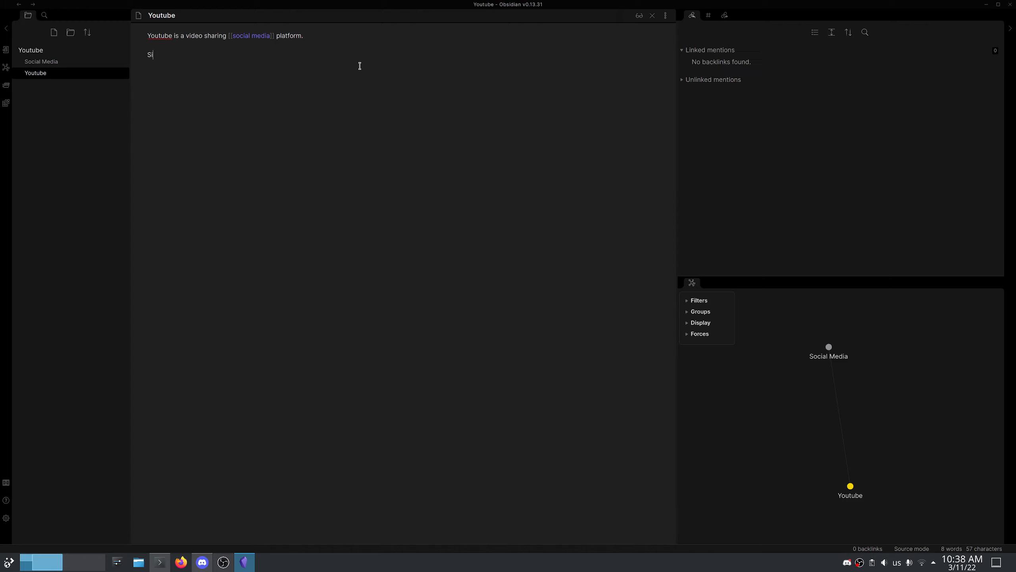
{"action": "type", "text": "san Wojisky"}
{"action": "type", "text": "]]"}
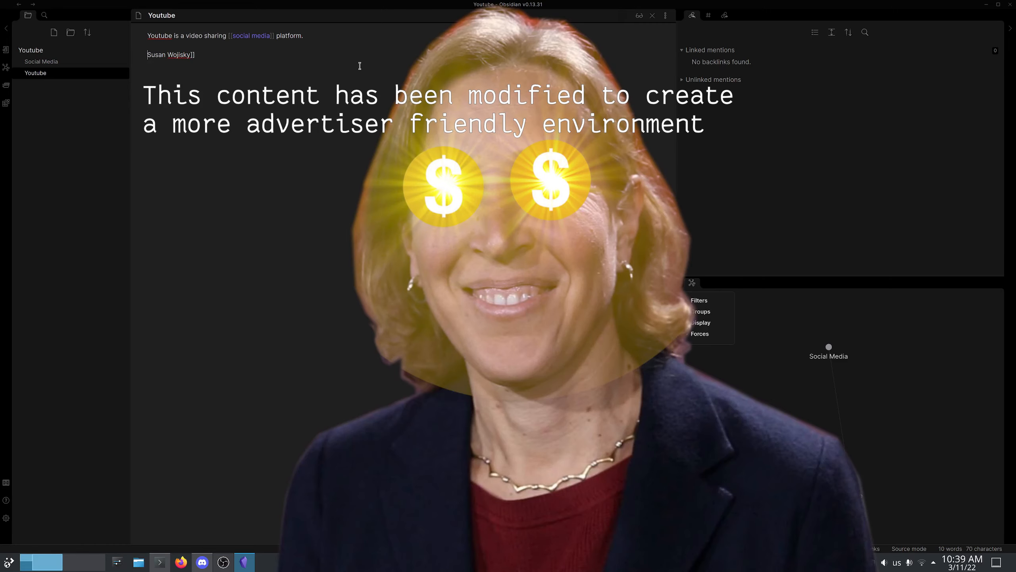
{"action": "key", "text": "Home"}
{"action": "type", "text": "[["}
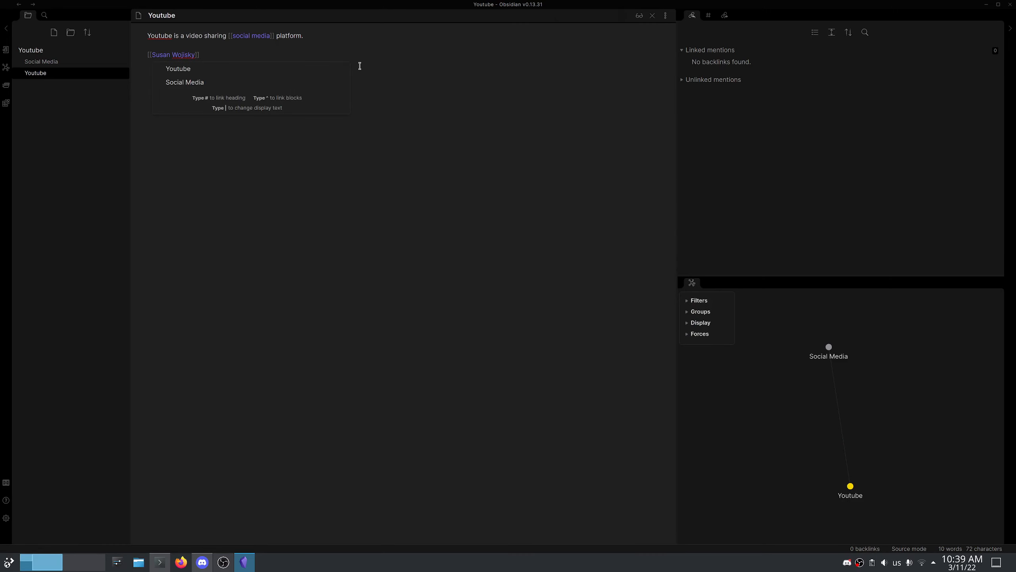
{"action": "key", "text": "Escape"}
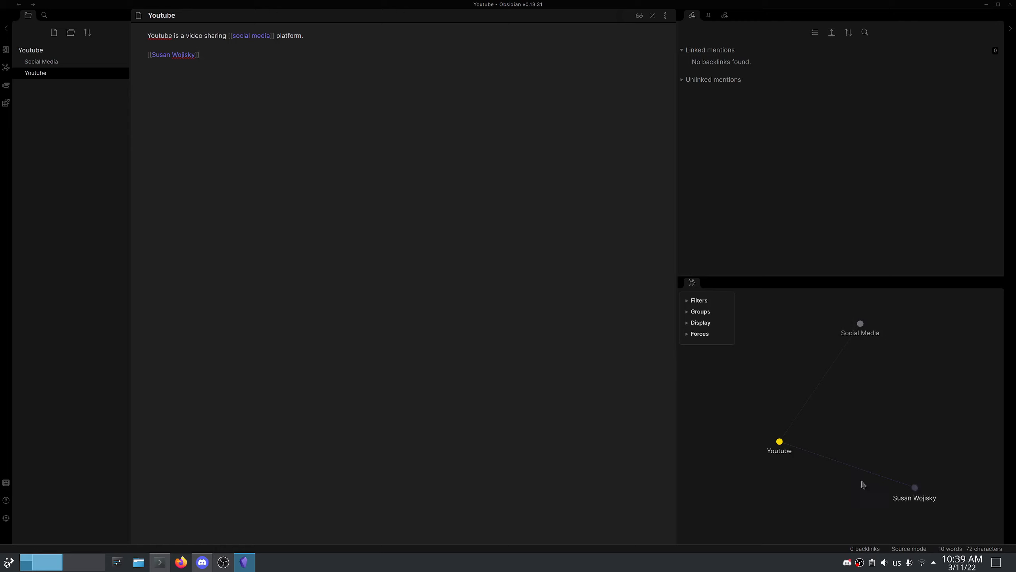
Create the Susan Wojisky note from its graph node and write "Runs [[Youtube]]" in it.
{"action": "left_click", "coordinate": [915, 488]}
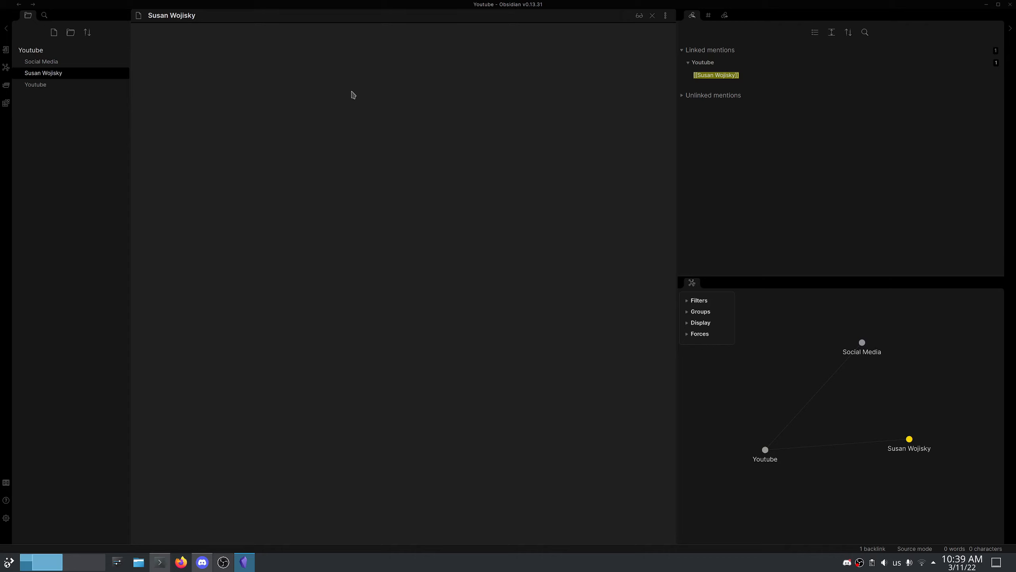
{"action": "type", "text": "Runs [[Y"}
{"action": "key", "text": "Return"}
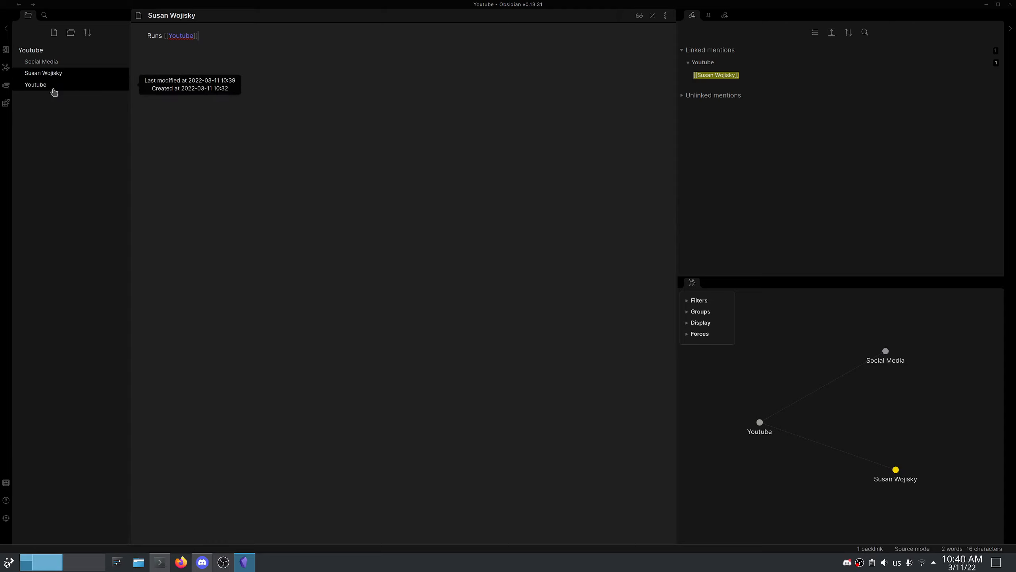
Add the internal link [[Skinners Box]] below the placeholder text in the Social Media note.
{"action": "left_click", "coordinate": [62, 63]}
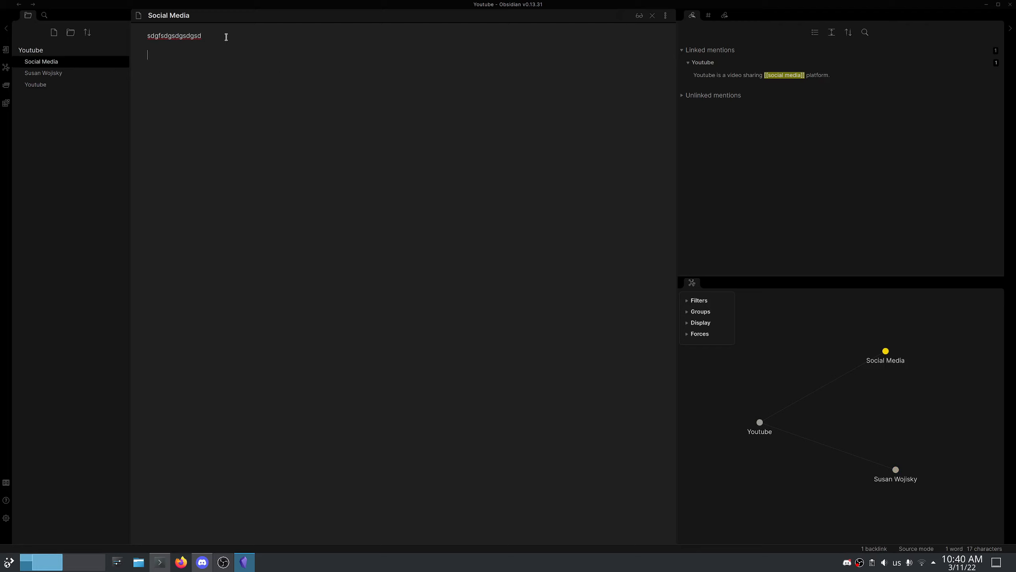
{"action": "type", "text": "[[Ski"}
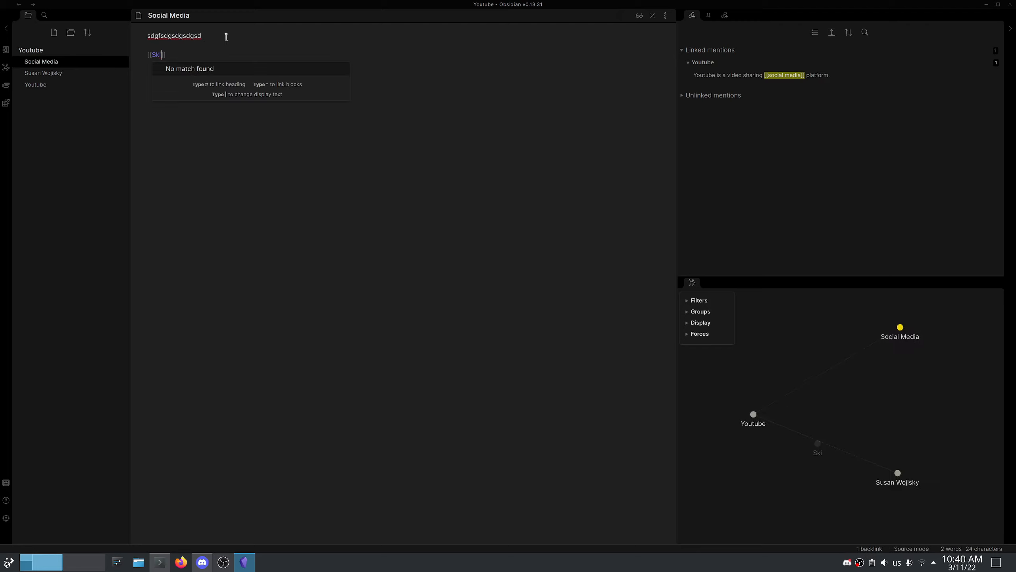
{"action": "type", "text": "nners B"}
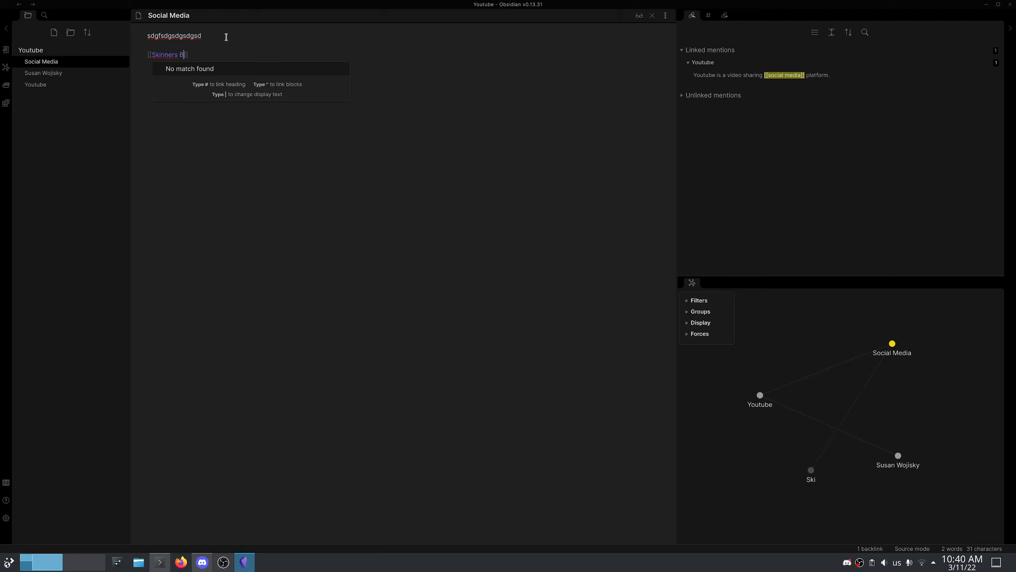
{"action": "type", "text": "ox"}
{"action": "key", "text": "Return"}
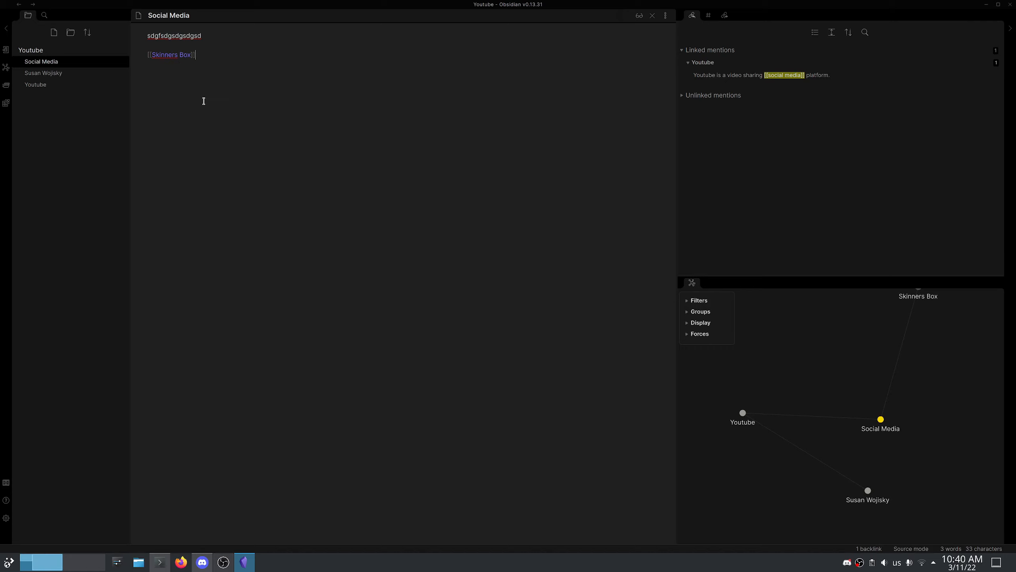
Create the Skinners Box note by following its link, and add the internal link [[B.F. Skinner]] to it.
{"action": "left_click", "coordinate": [172, 54], "text": "ctrl"}
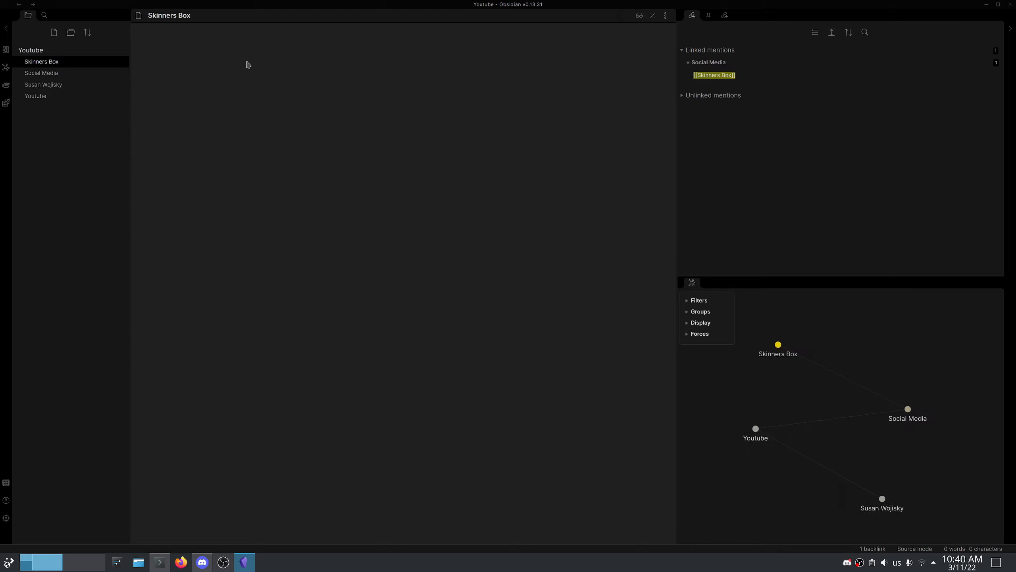
{"action": "type", "text": "[[B"}
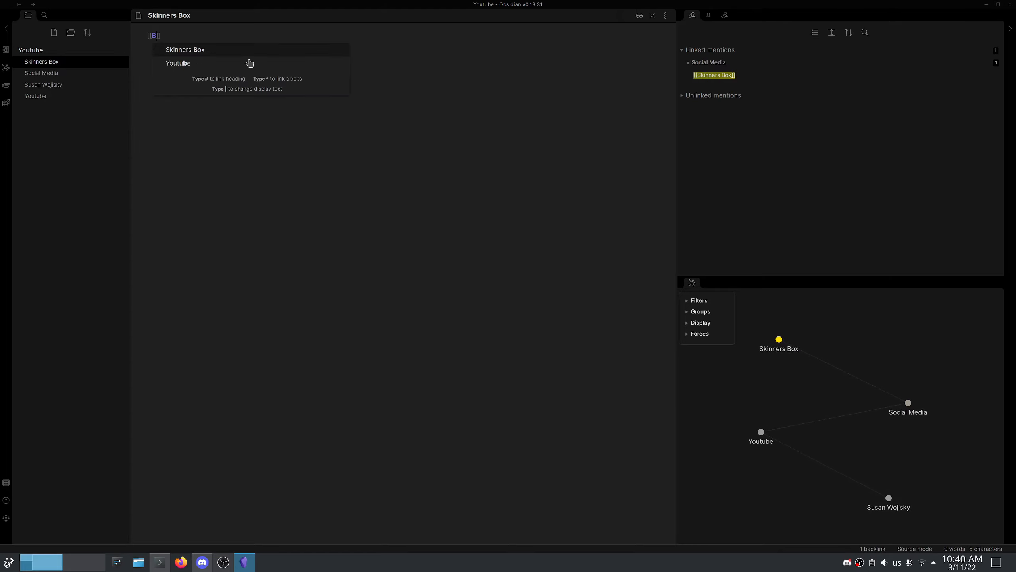
{"action": "type", "text": ".F."}
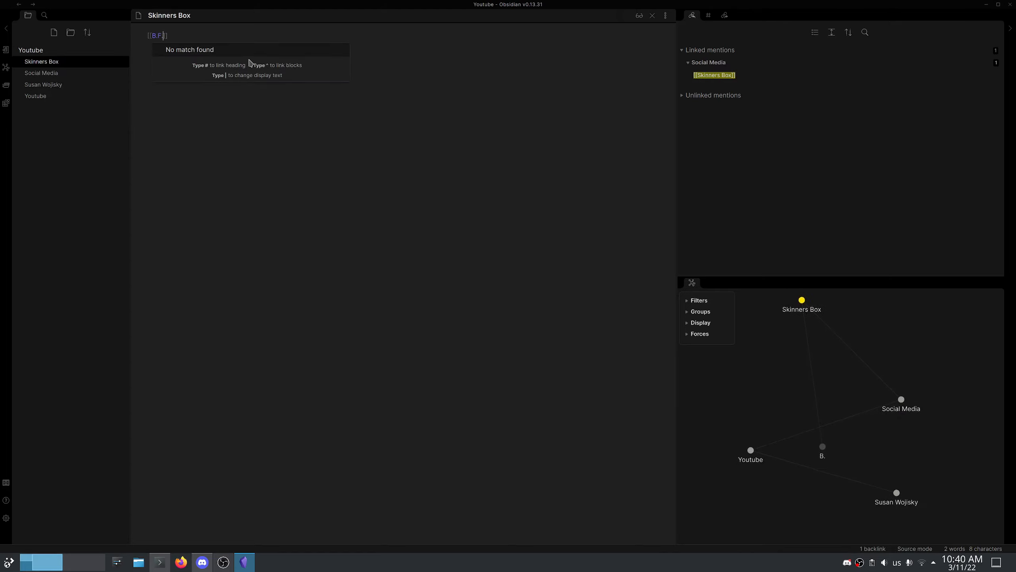
{"action": "type", "text": " Skinn"}
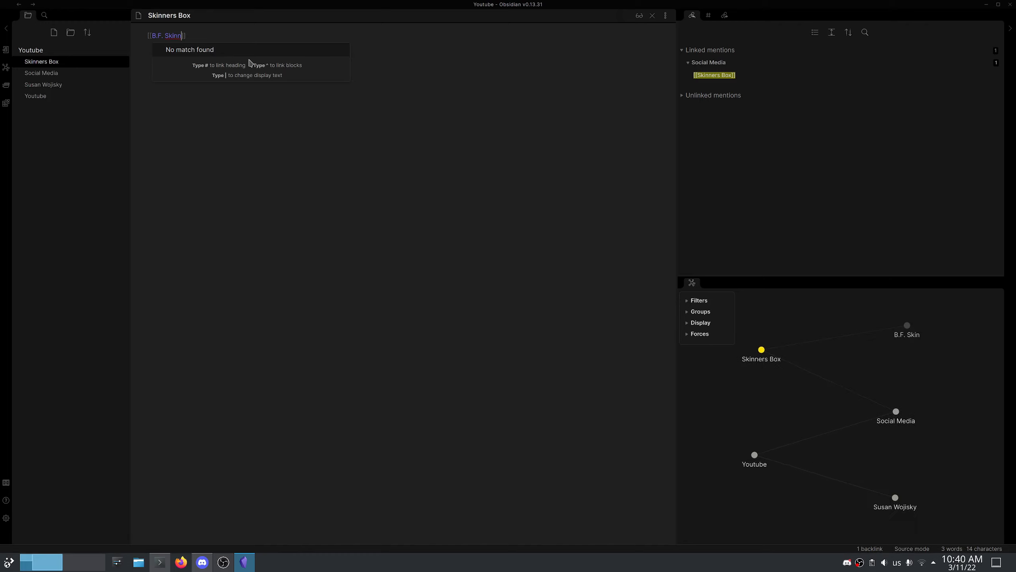
{"action": "type", "text": "er"}
{"action": "key", "text": "End"}
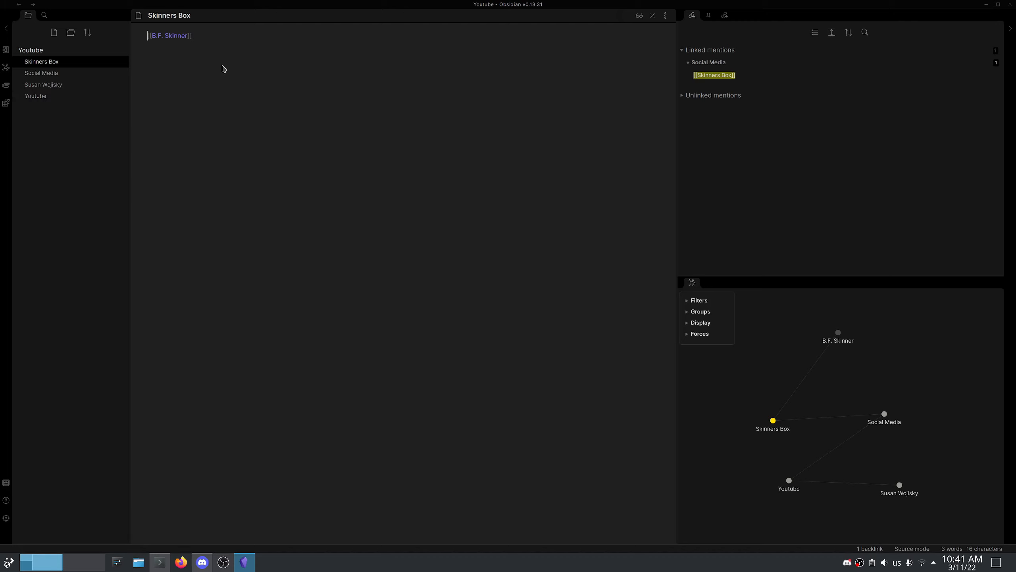
Add an empty frontmatter block delimited by --- lines above the link in the Skinners Box note.
{"action": "key", "text": "Return"}
{"action": "type", "text": "---"}
{"action": "key", "text": "Return"}
{"action": "type", "text": "--"}
{"action": "key", "text": "Up"}
{"action": "key", "text": "Return"}
{"action": "type", "text": "foo: "}
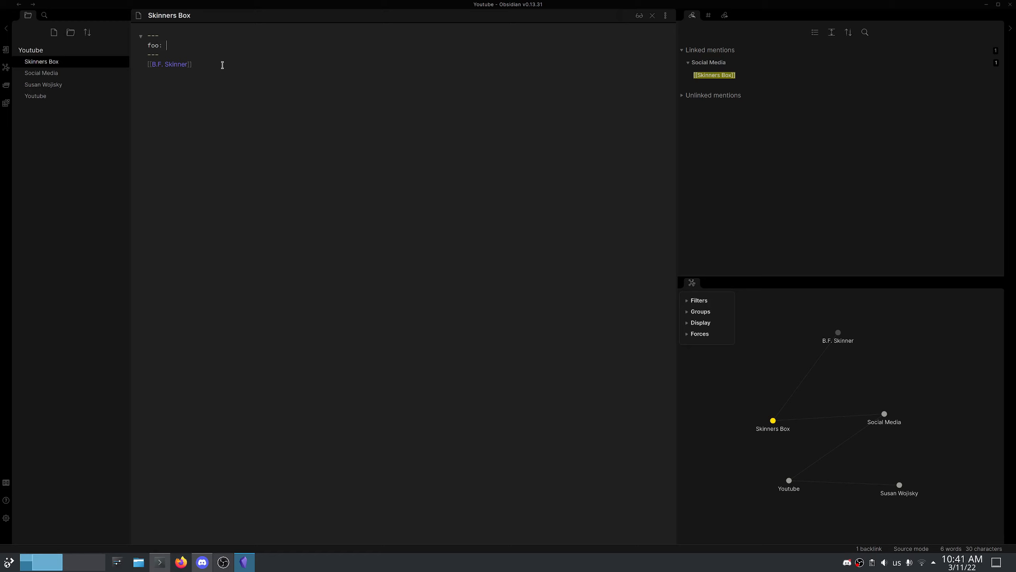
{"action": "type", "text": "bar"}
{"action": "key", "text": "Return"}
{"action": "key", "text": "BackSpace"}
{"action": "key", "text": "BackSpace"}
{"action": "key", "text": "BackSpace"}
{"action": "key", "text": "BackSpace"}
{"action": "key", "text": "BackSpace"}
{"action": "key", "text": "BackSpace"}
{"action": "key", "text": "BackSpace"}
{"action": "key", "text": "BackSpace"}
Add a tags property with one empty list item to the Skinners Box frontmatter.
{"action": "type", "text": "tags"}
{"action": "key", "text": "Return"}
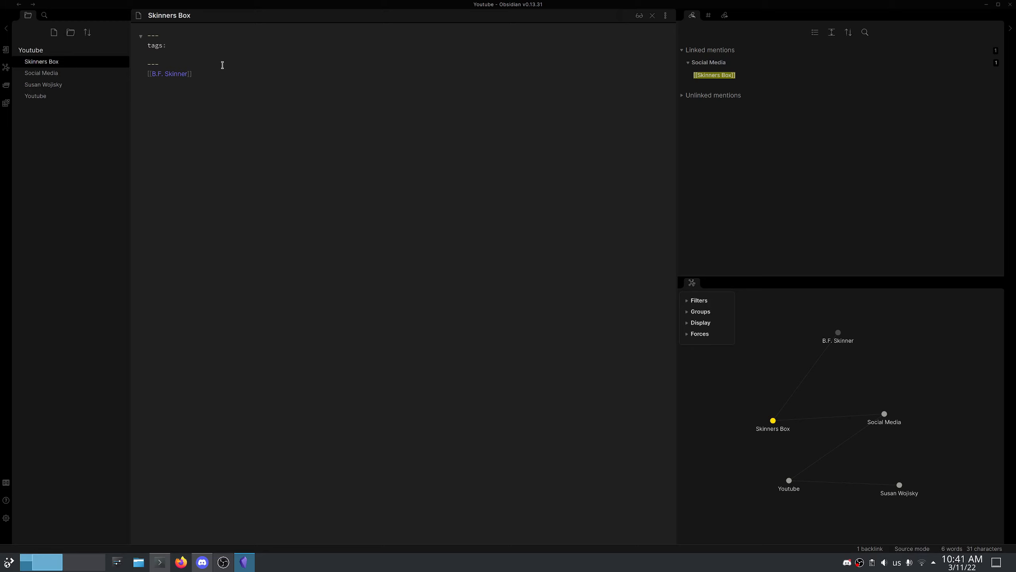
{"action": "type", "text": "-"}
Copy the seedling emoji 🌱 from the system's Emoji Selector and insert it as the tag in the Skinners Box frontmatter.
{"action": "key", "text": "super"}
{"action": "type", "text": "emoj"}
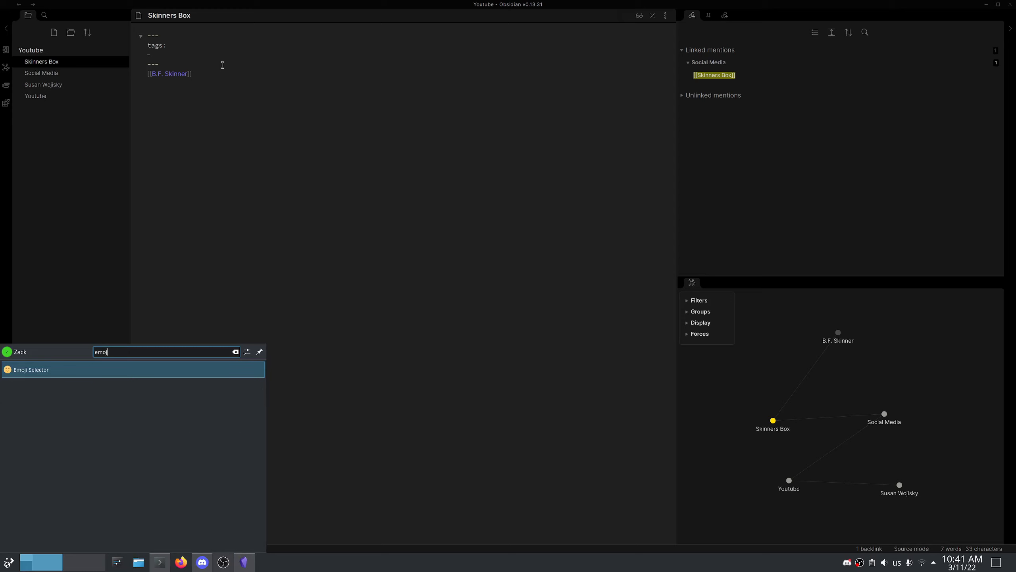
{"action": "key", "text": "Return"}
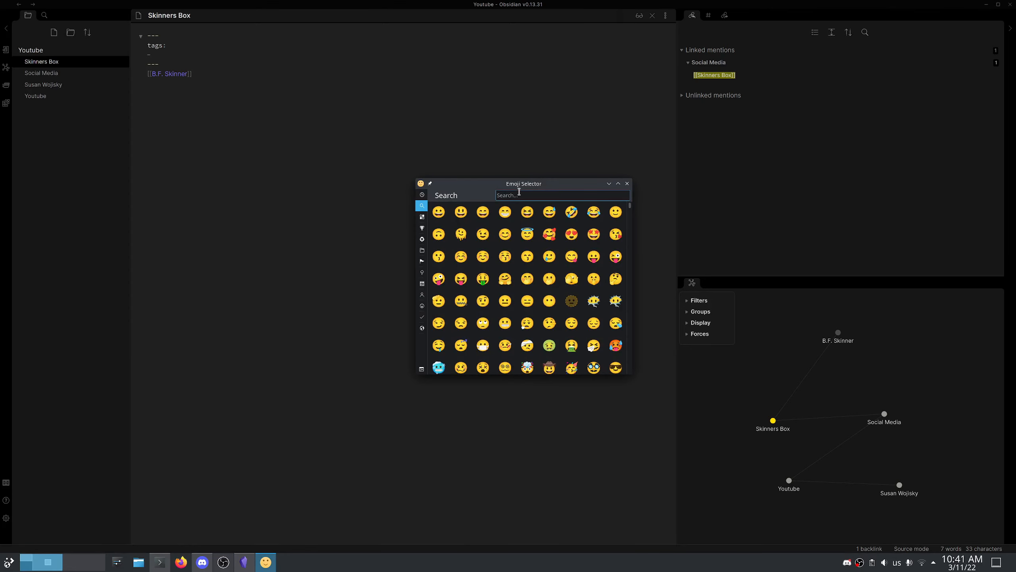
{"action": "type", "text": "sap"}
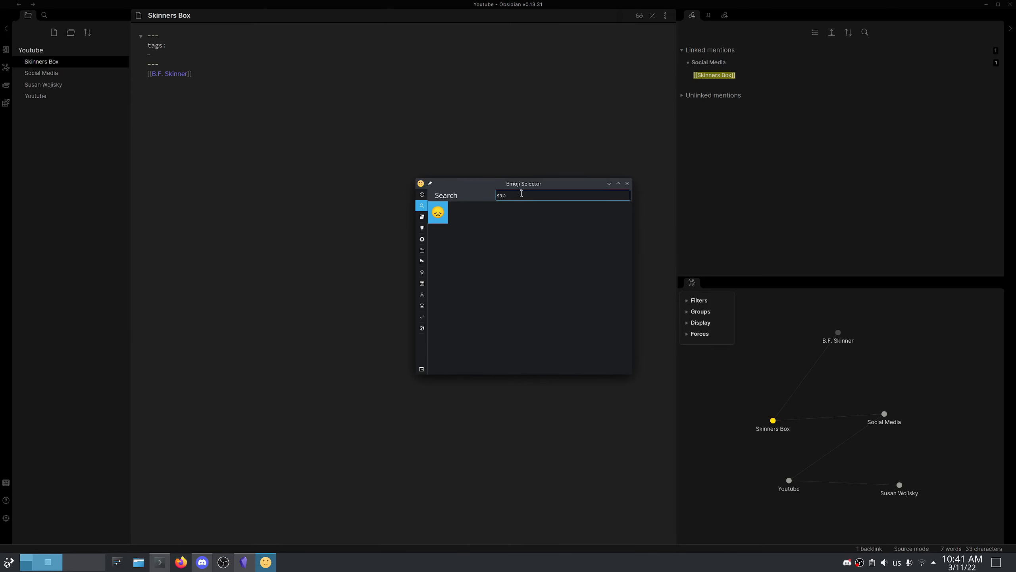
{"action": "key", "text": "BackSpace"}
{"action": "key", "text": "BackSpace"}
{"action": "type", "text": "eed"}
{"action": "left_click", "coordinate": [442, 220]}
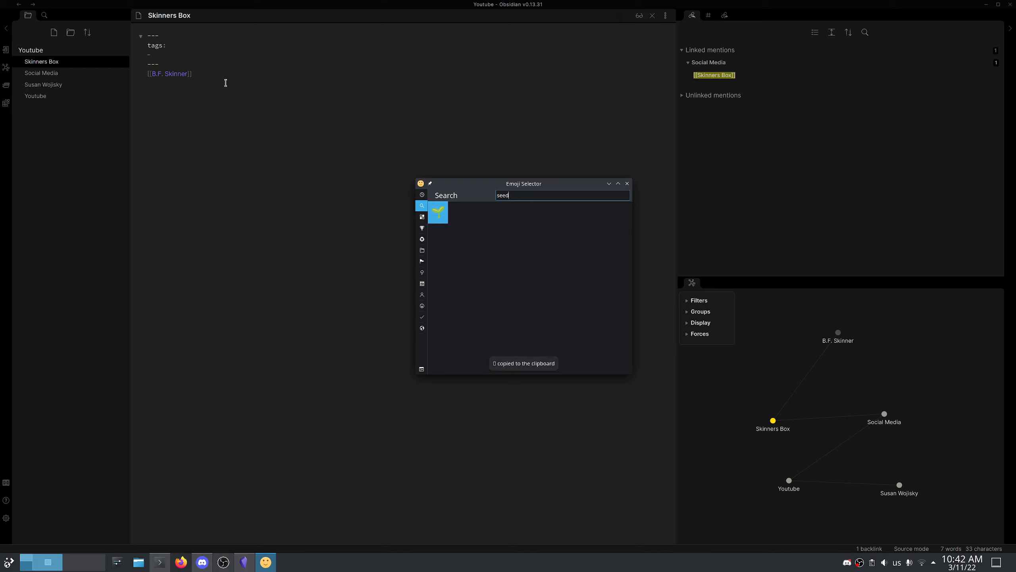
{"action": "left_click", "coordinate": [183, 55]}
{"action": "type", "text": "🌱"}
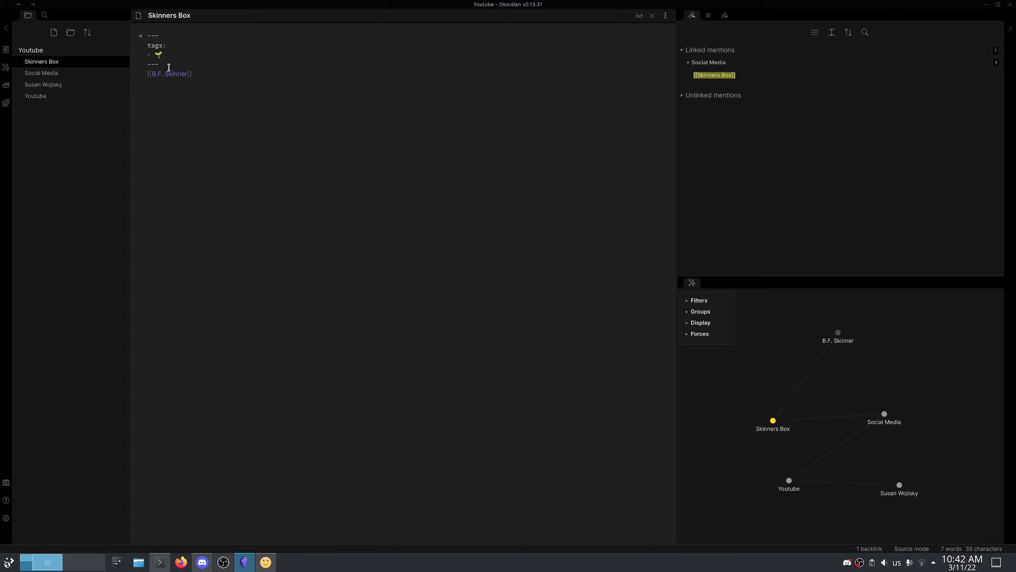
Copy the whole frontmatter block from Skinners Box and paste it at the start of the Social Media note.
{"action": "left_click_drag", "start_coordinate": [168, 67], "coordinate": [136, 25]}
{"action": "key", "text": "ctrl+c"}
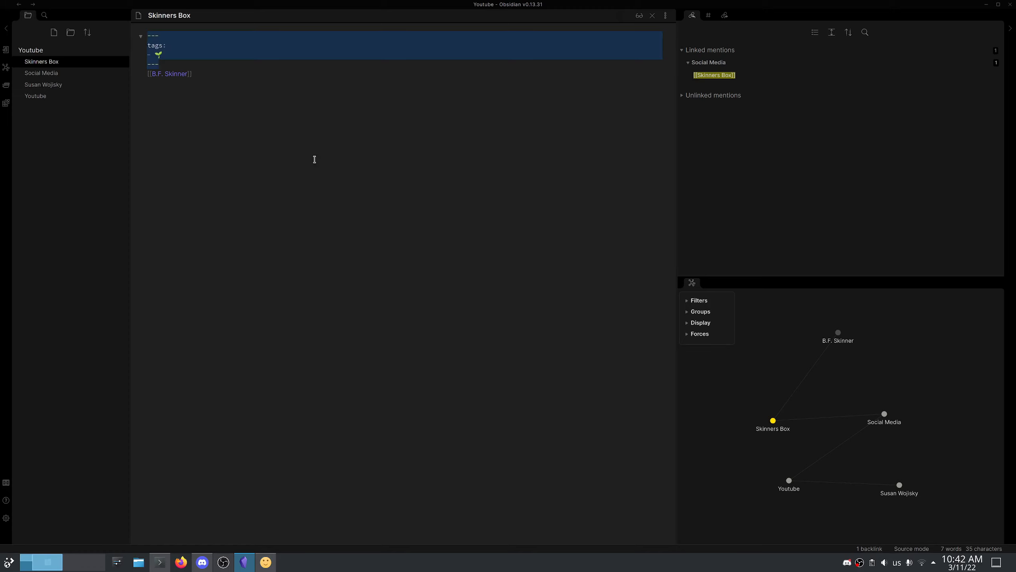
{"action": "left_click", "coordinate": [64, 75]}
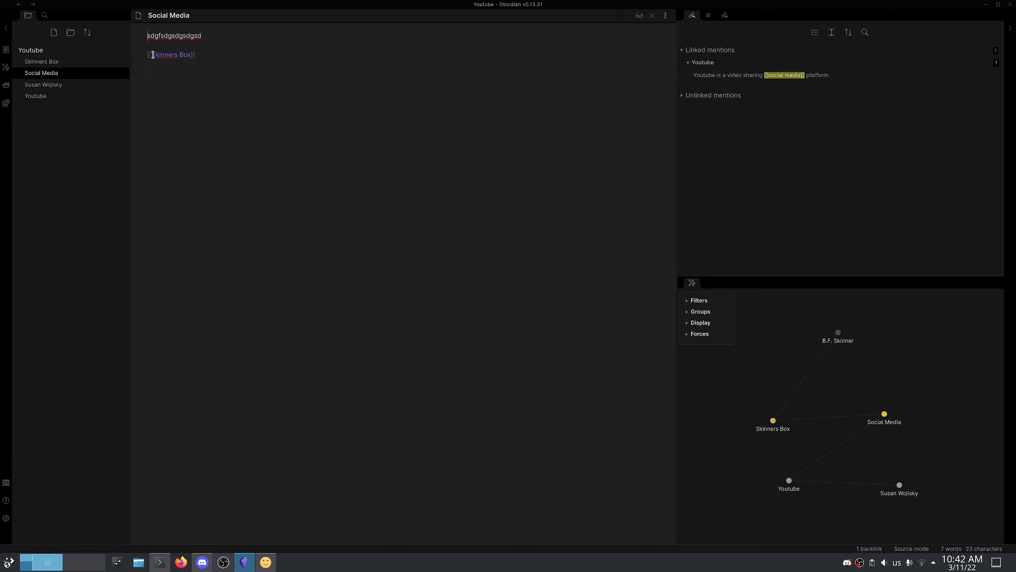
{"action": "key", "text": "Return"}
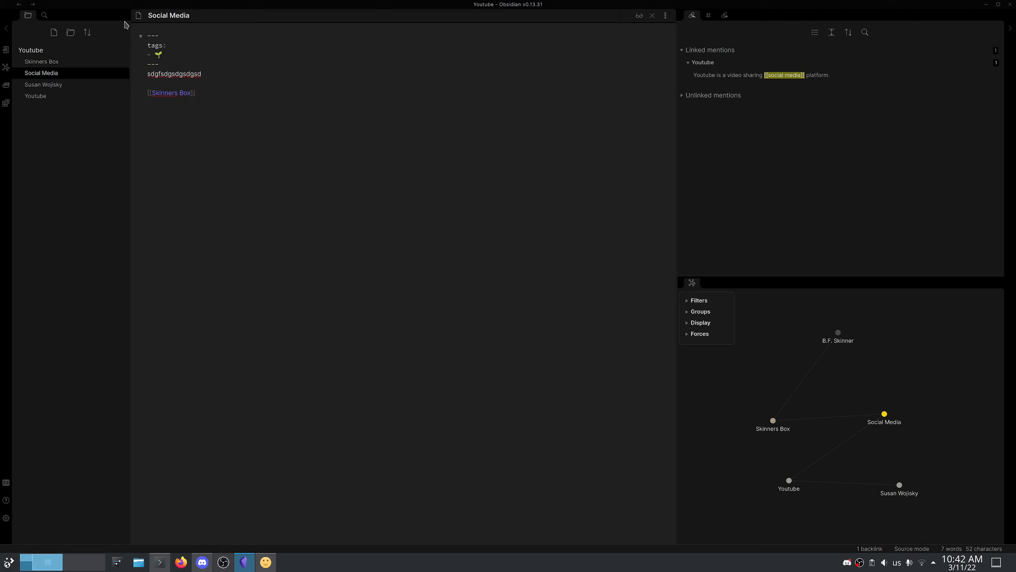
Paste the copied 🌱 tag frontmatter above the existing text of the Susan Wojisky and Youtube notes.
{"action": "left_click", "coordinate": [59, 84]}
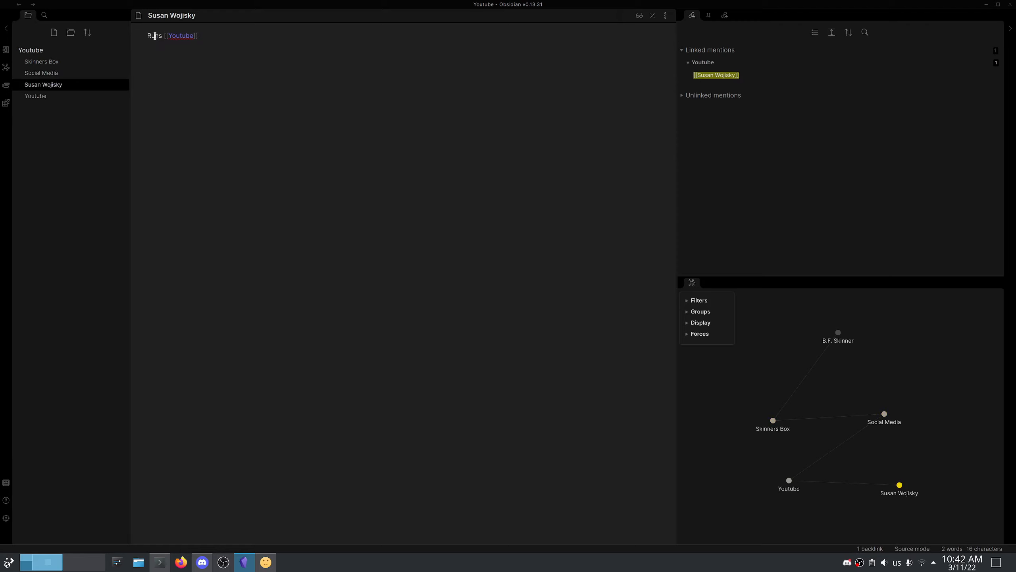
{"action": "key", "text": "Return"}
{"action": "key", "text": "Up"}
{"action": "key", "text": "ctrl+v"}
{"action": "left_click", "coordinate": [51, 96]}
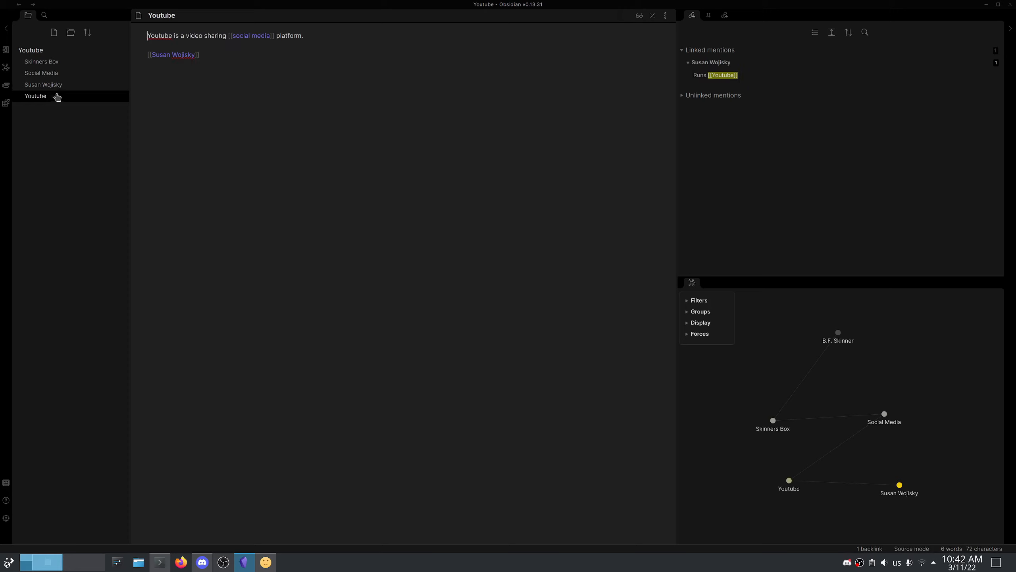
{"action": "key", "text": "Return"}
{"action": "key", "text": "Up"}
{"action": "key", "text": "ctrl+v"}
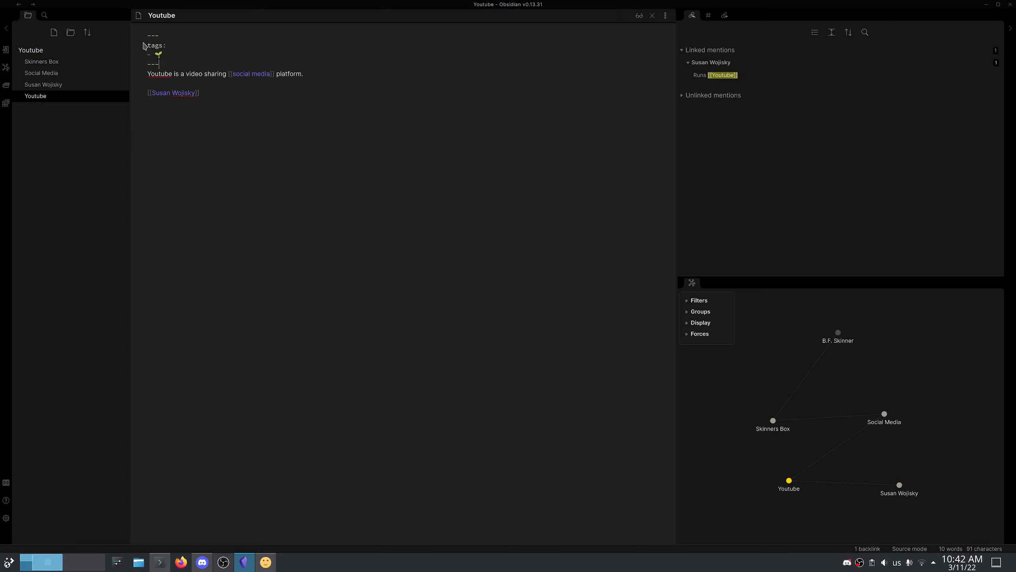
{"action": "left_click", "coordinate": [215, 90]}
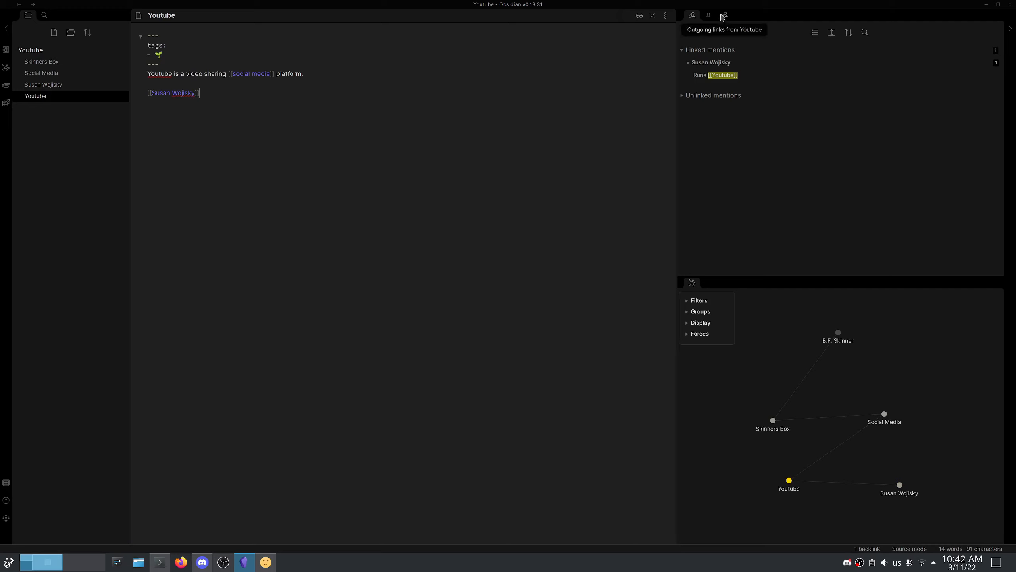
List the vault's notes tagged 🌱 and open the Social Media note from the results.
{"action": "left_click", "coordinate": [708, 15]}
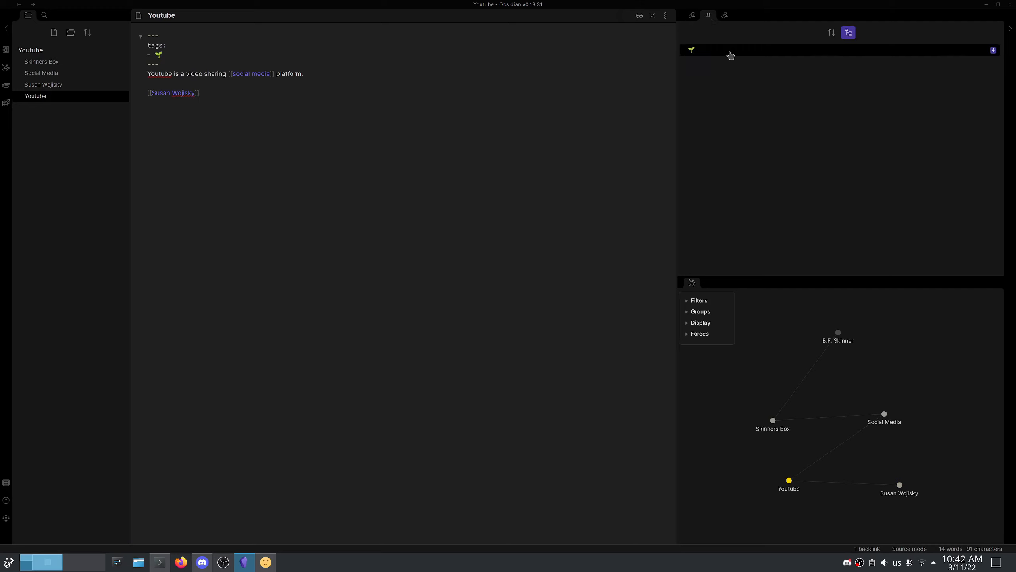
{"action": "left_click", "coordinate": [697, 55]}
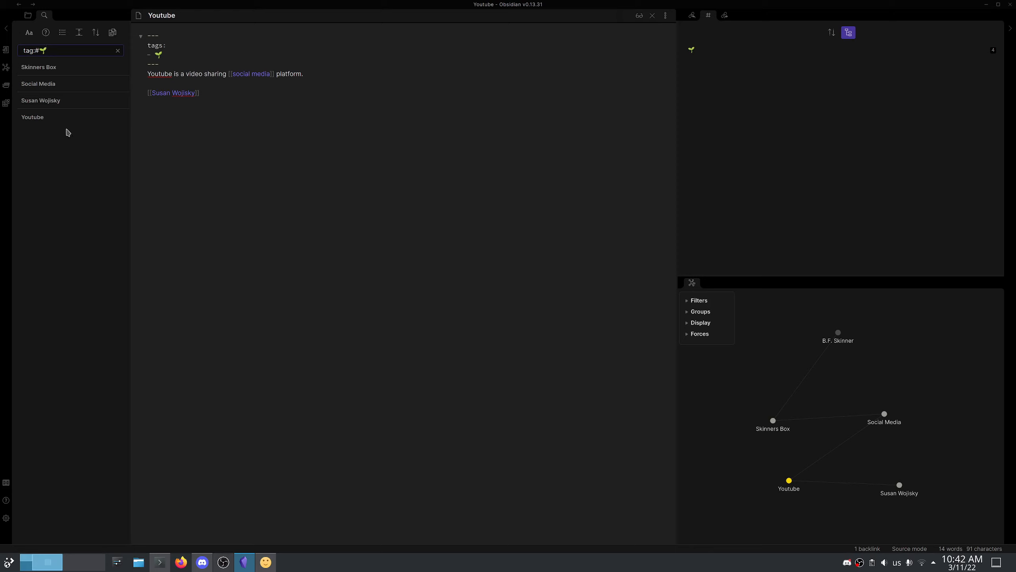
{"action": "left_click", "coordinate": [48, 89]}
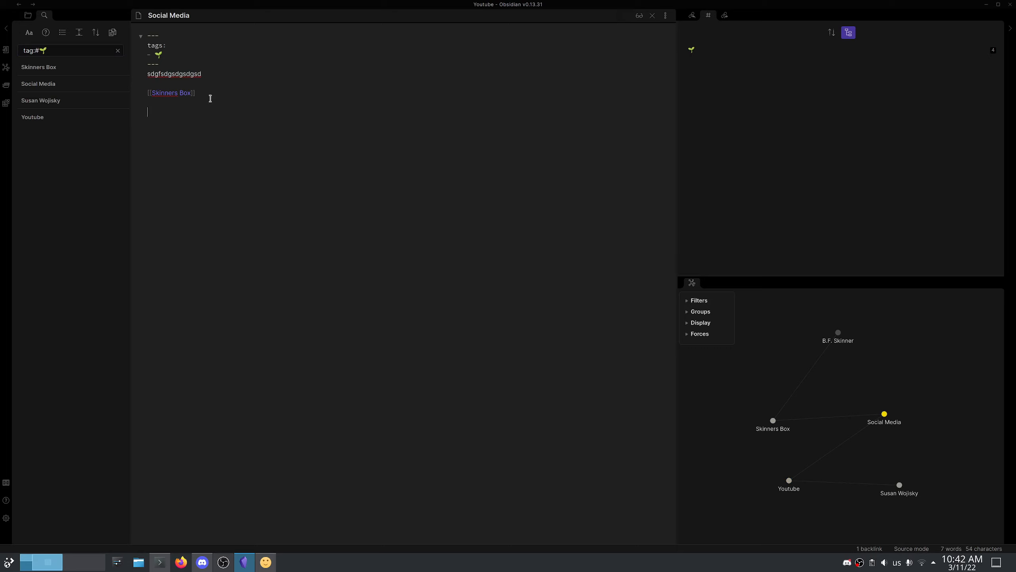
Add the level-one heading "List of Social Media Sites" below the Skinners Box link in the Social Media note.
{"action": "type", "text": "# List"}
{"action": "type", "text": "ing"}
{"action": "key", "text": "BackSpace"}
{"action": "key", "text": "BackSpace"}
{"action": "key", "text": "BackSpace"}
{"action": "type", "text": "of Social Media"}
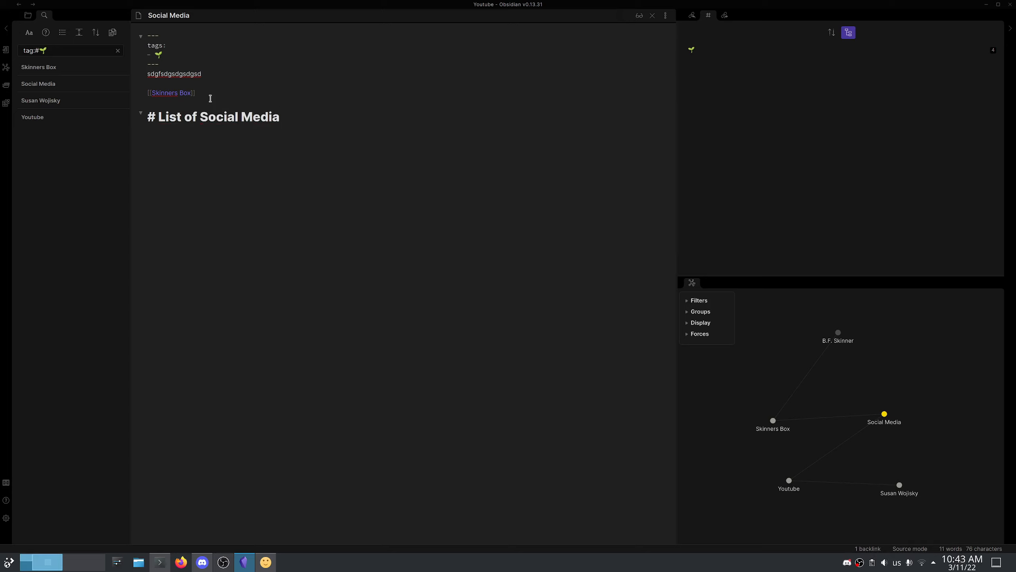
{"action": "type", "text": " Sites"}
Add a bulleted list of the internal links [[Twiiter]], [[Facebook]] and [[Instagram]] under the heading.
{"action": "type", "text": "["}
{"action": "type", "text": "[Ti"}
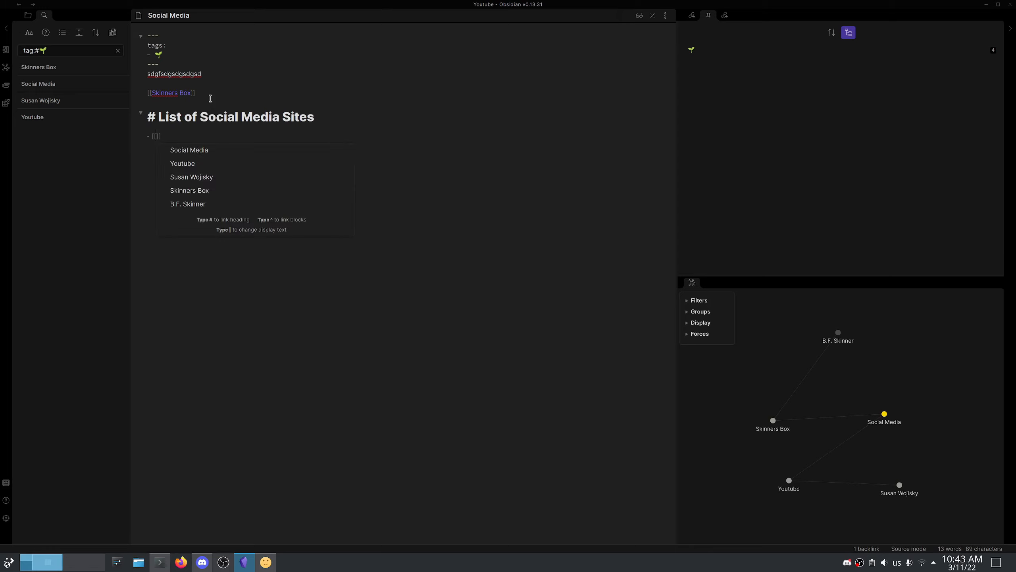
{"action": "type", "text": "wiiter"}
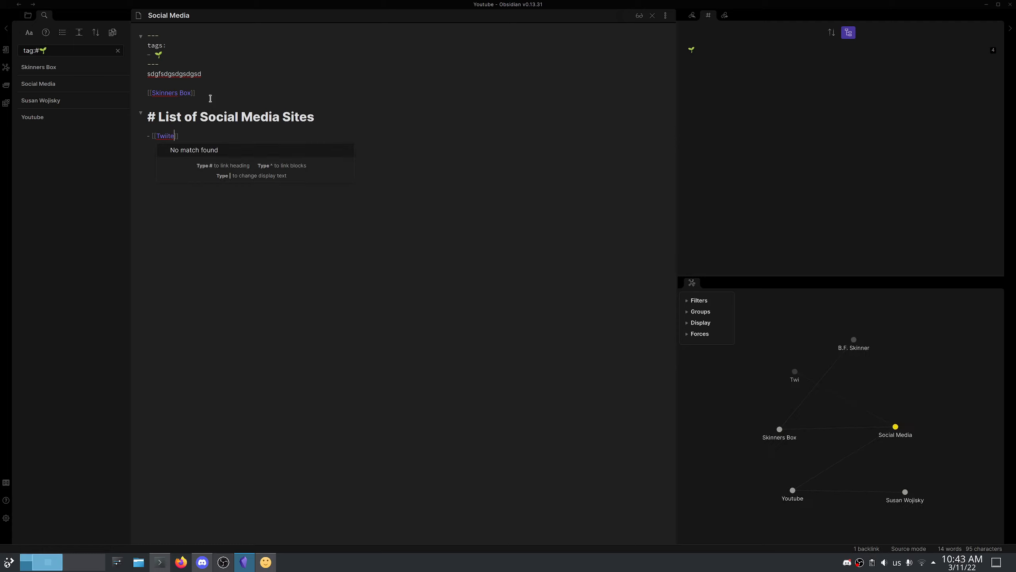
{"action": "key", "text": "End"}
{"action": "key", "text": "Return"}
{"action": "type", "text": "[[Faceb"}
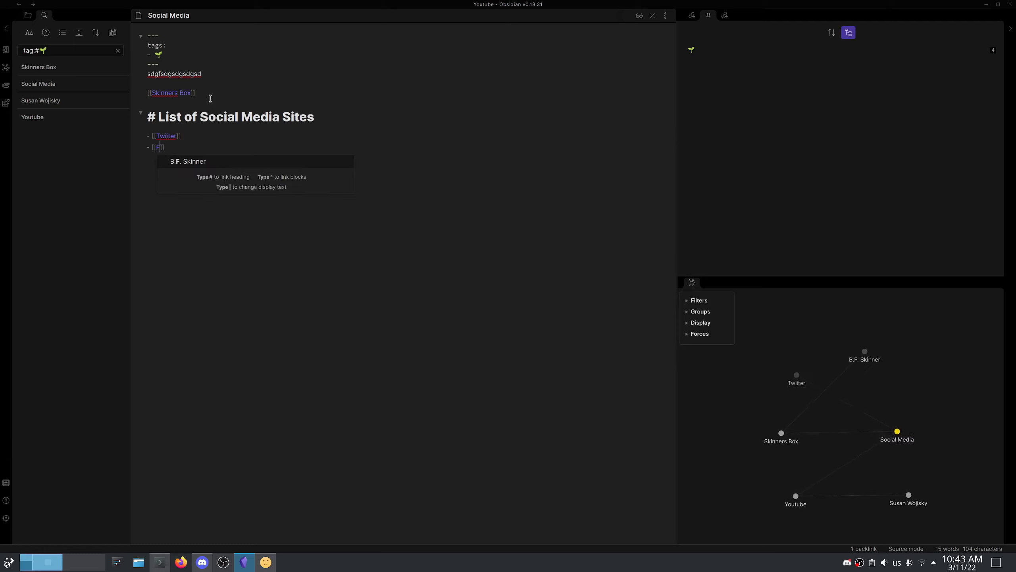
{"action": "type", "text": "ook"}
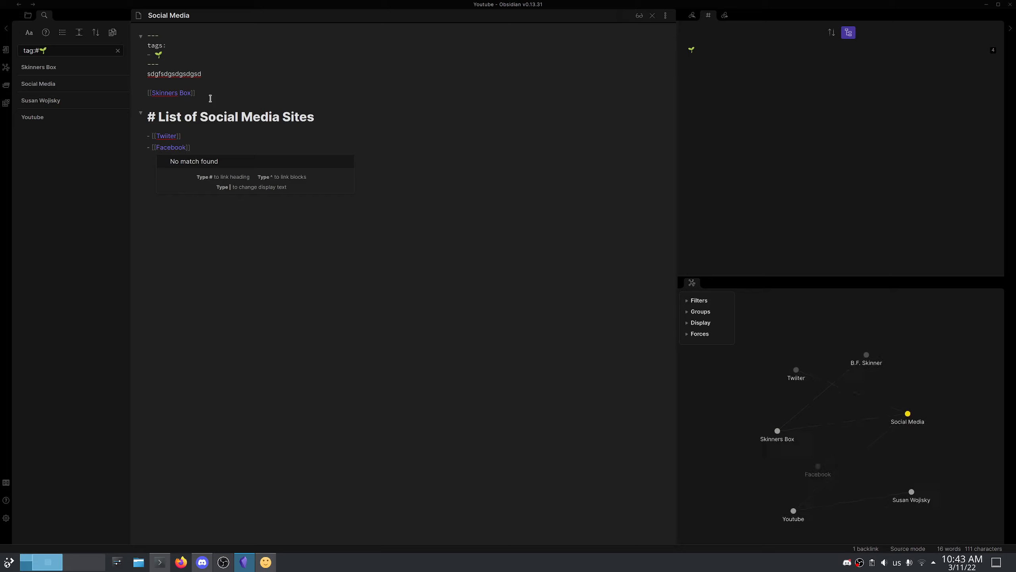
{"action": "key", "text": "End"}
{"action": "key", "text": "Return"}
{"action": "type", "text": "[[Instag"}
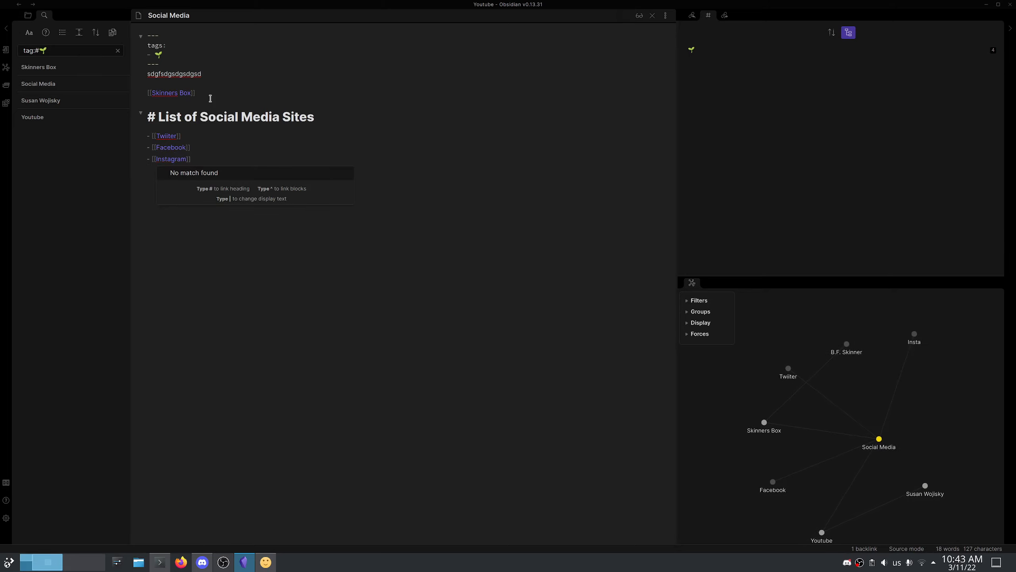
{"action": "type", "text": "ram"}
{"action": "left_click", "coordinate": [224, 142]}
Create the Facebook note by following its link, and add the internal link [[Zucc]] to it.
{"action": "left_click", "coordinate": [167, 147], "text": "ctrl"}
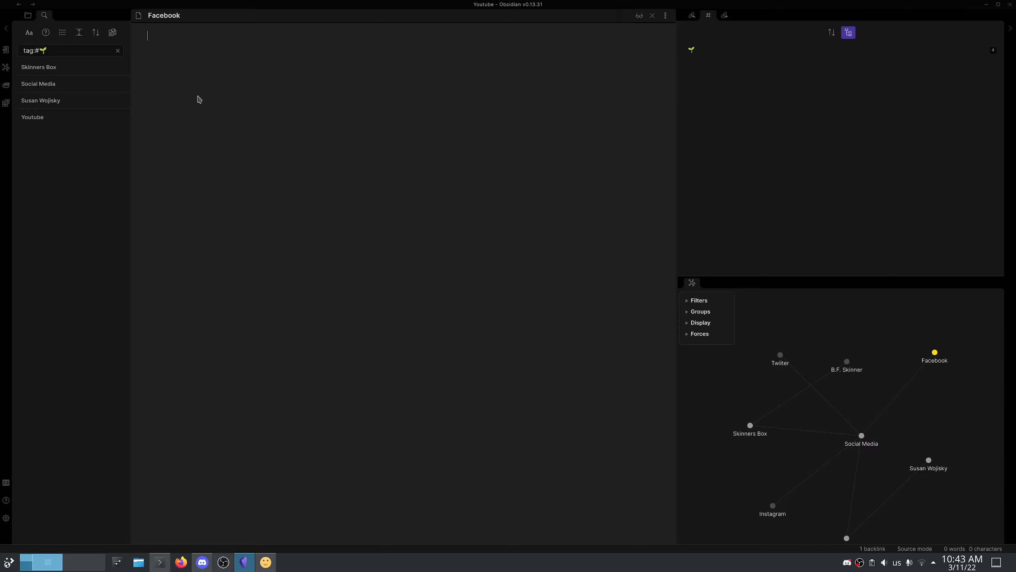
{"action": "type", "text": "[["}
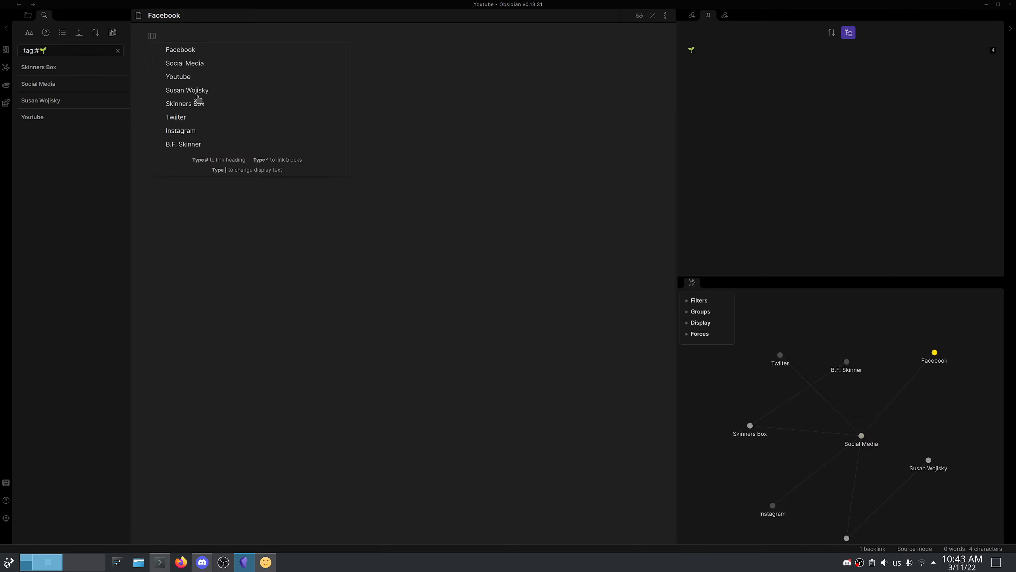
{"action": "type", "text": "Zucc"}
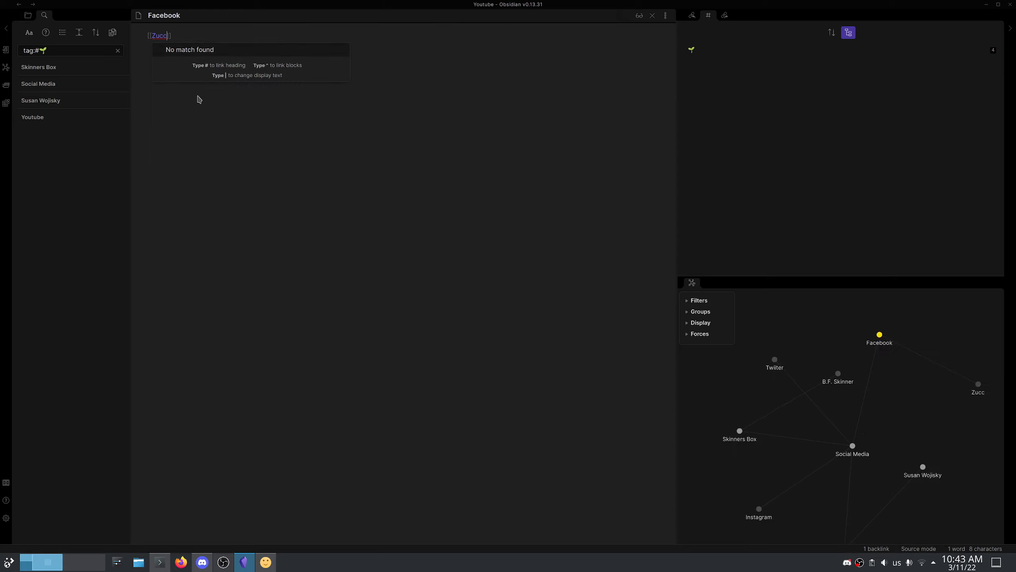
{"action": "key", "text": "Escape"}
Create the Zucc note by following its link, and add an empty frontmatter block with --- delimiters.
{"action": "left_click", "coordinate": [162, 35], "text": "ctrl"}
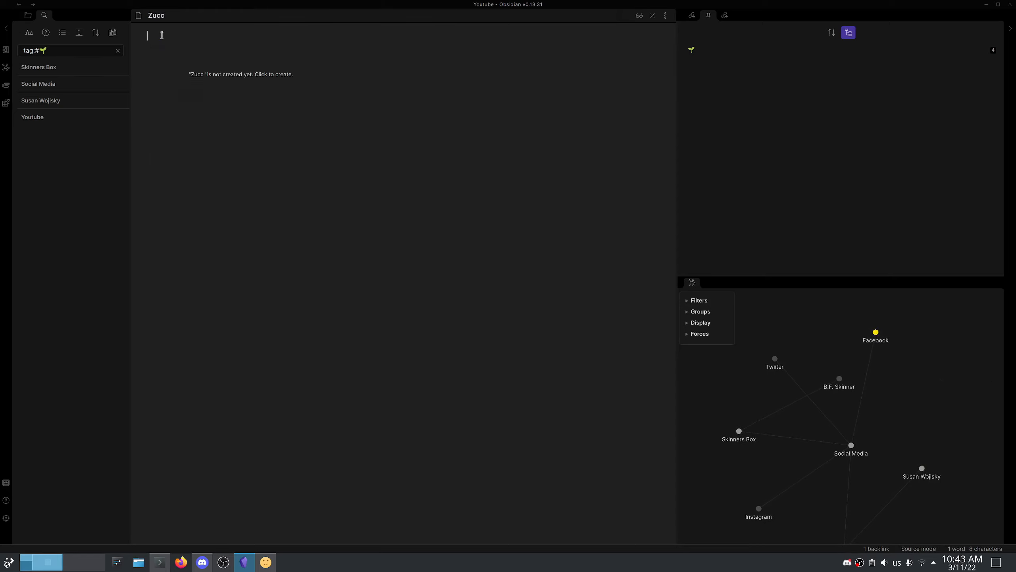
{"action": "type", "text": "--"}
{"action": "key", "text": "Return"}
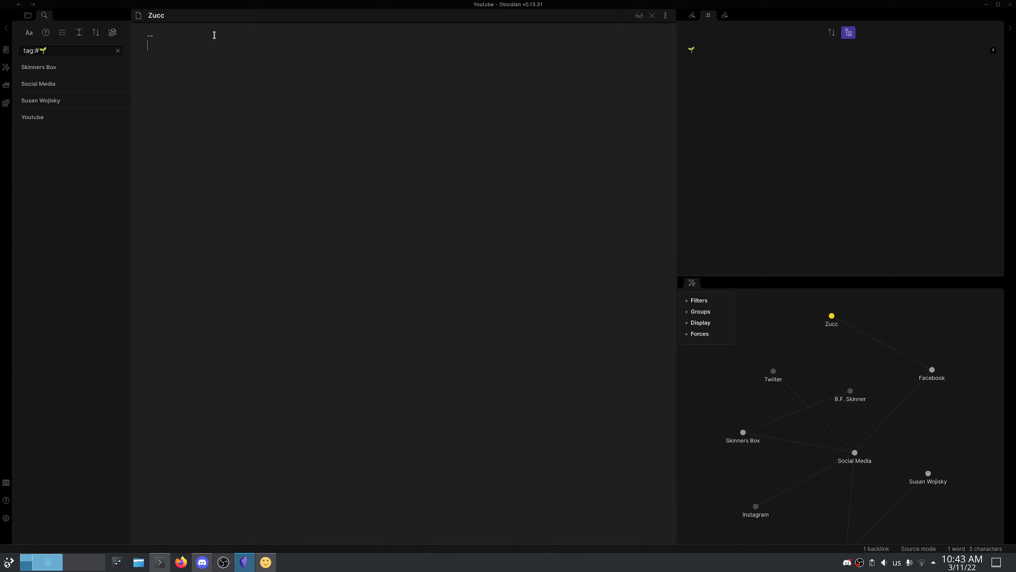
{"action": "type", "text": "---"}
{"action": "key", "text": "Up"}
{"action": "type", "text": "-"}
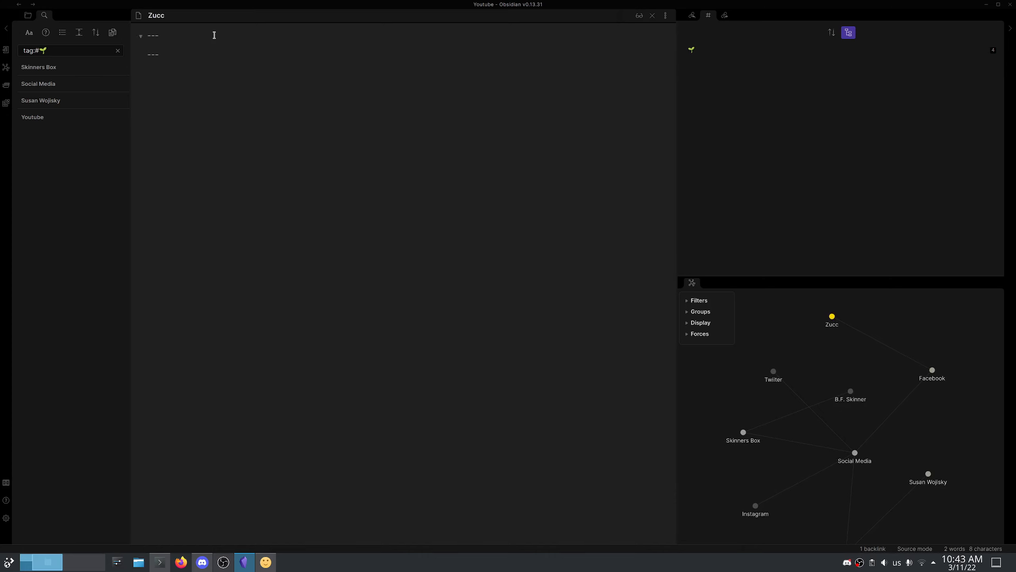
Rename the Zucc note to "Mark Zuckerburg" without updating the internal links that point to it.
{"action": "left_click", "coordinate": [164, 16]}
{"action": "type", "text": "Mark Zuckerburg"}
{"action": "key", "text": "Return"}
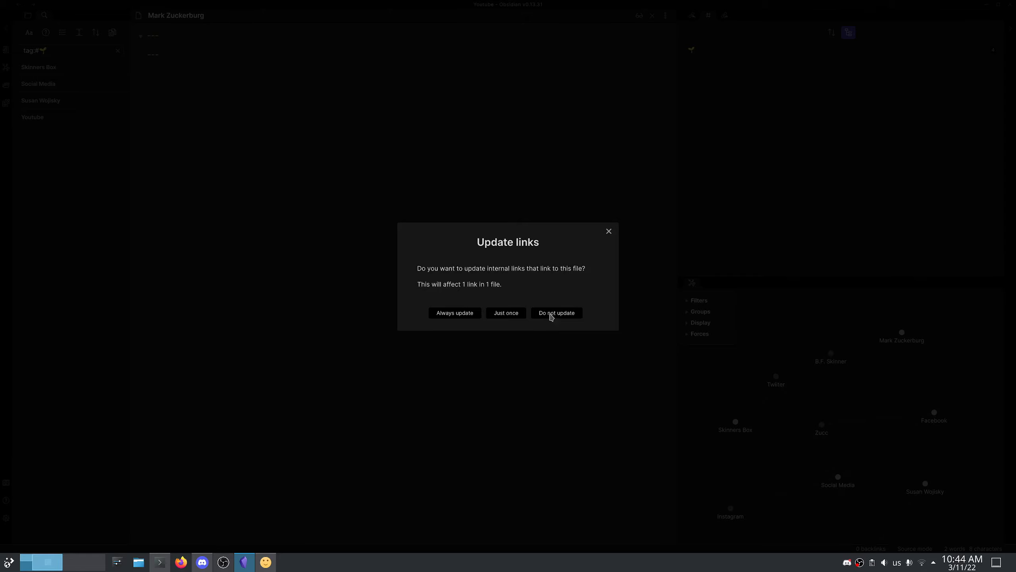
{"action": "left_click", "coordinate": [551, 316]}
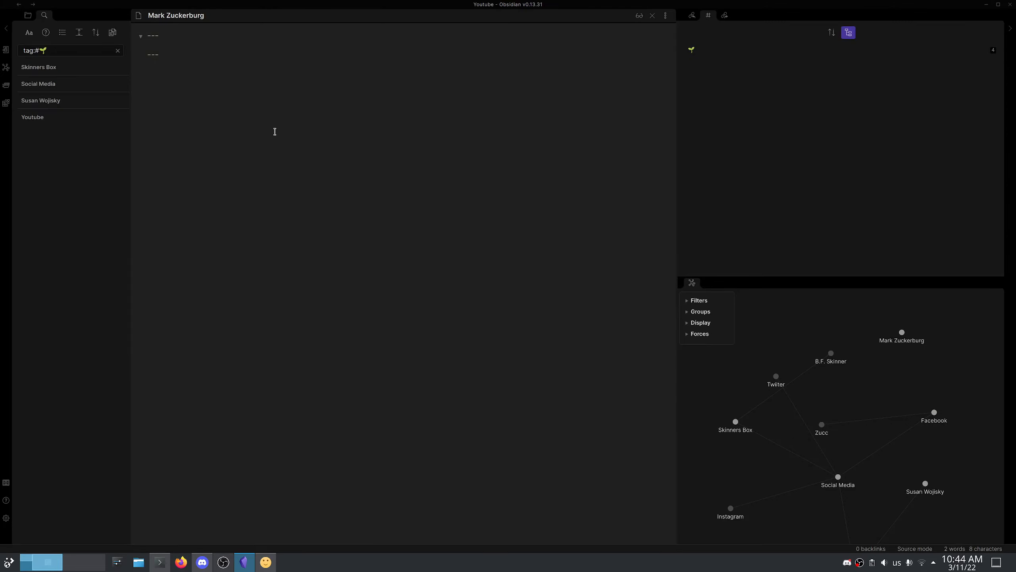
{"action": "type", "text": "tags:"}
{"action": "type", "text": "--- tags: - 🌱 ---"}
{"action": "key", "text": "ctrl+z"}
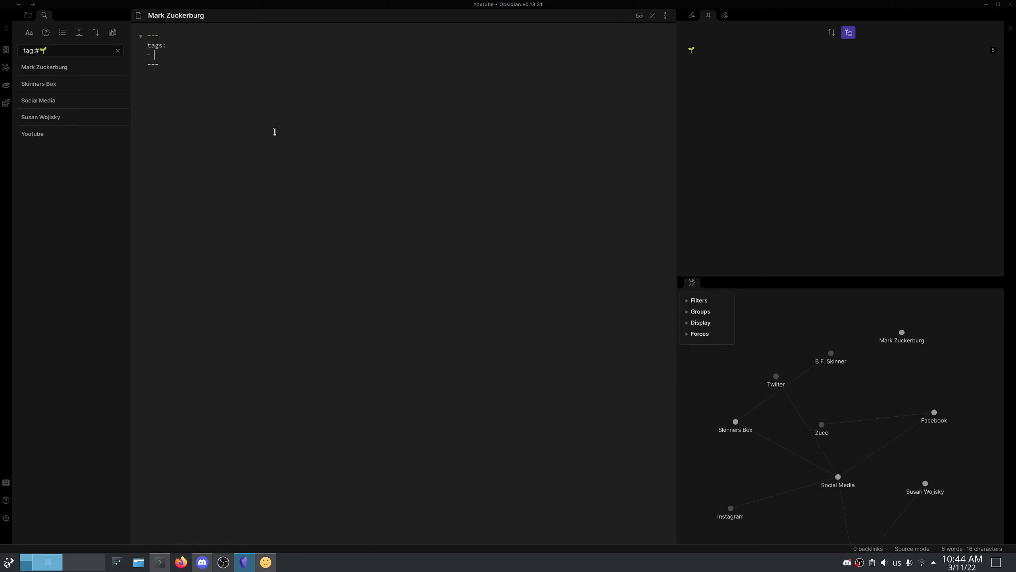
{"action": "key", "text": "Right"}
{"action": "key", "text": "BackSpace"}
{"action": "key", "text": "BackSpace"}
{"action": "key", "text": "BackSpace"}
{"action": "key", "text": "BackSpace"}
{"action": "key", "text": "BackSpace"}
{"action": "key", "text": "BackSpace"}
{"action": "key", "text": "BackSpace"}
{"action": "key", "text": "BackSpace"}
{"action": "key", "text": "BackSpace"}
{"action": "key", "text": "BackSpace"}
{"action": "key", "text": "BackSpace"}
{"action": "key", "text": "BackSpace"}
{"action": "key", "text": "BackSpace"}
{"action": "key", "text": "BackSpace"}
{"action": "key", "text": "BackSpace"}
Paste the 🌱 tag frontmatter into the Mark Zuckerburg note and add an aliases list with Zucc, The Zucc and Lizard Boy.
{"action": "type", "text": "--- tags: - 🌱 ---"}
{"action": "type", "text": "ali"}
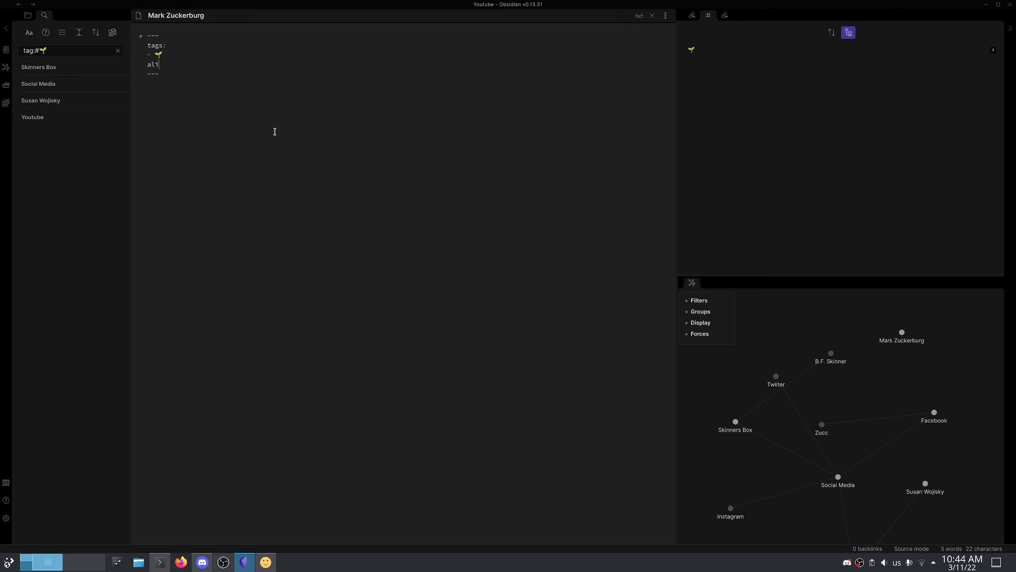
{"action": "type", "text": "ases:"}
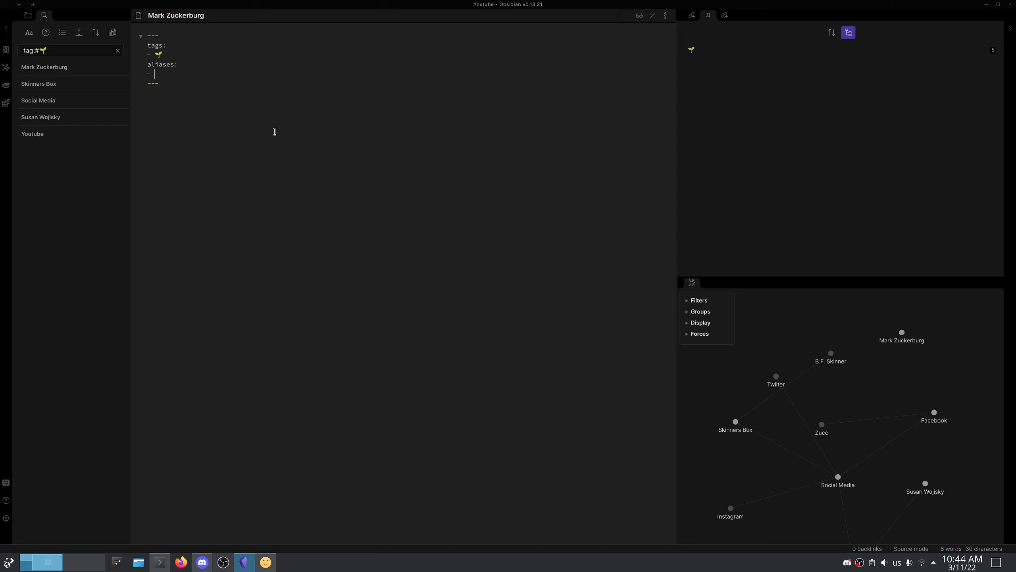
{"action": "type", "text": "Zu"}
{"action": "type", "text": "cc"}
{"action": "type", "text": "The S"}
{"action": "type", "text": "u"}
{"action": "type", "text": "- Lizar"}
{"action": "type", "text": "d Boy"}
Below the Mark Zuckerburg note's frontmatter, write "Runs [[Facebook]], [[Instagram]], [[Meta]], and more" with internal links.
{"action": "left_click", "coordinate": [265, 143]}
{"action": "type", "text": "Runs [[Facebook"}
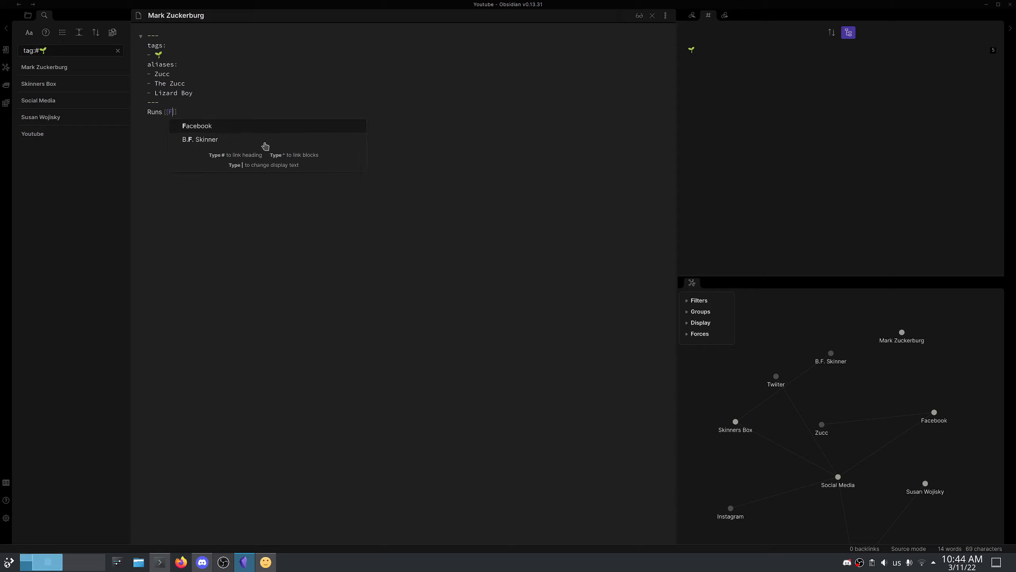
{"action": "key", "text": "Return"}
{"action": "type", "text": ", "}
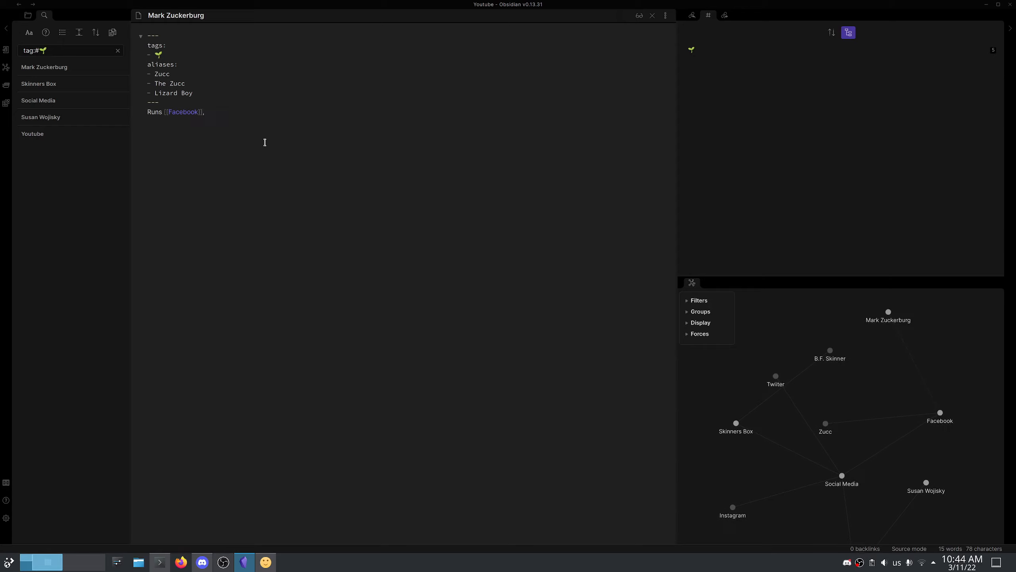
{"action": "type", "text": "[[Instagram"}
{"action": "key", "text": "Return"}
{"action": "type", "text": ", [[Meta"}
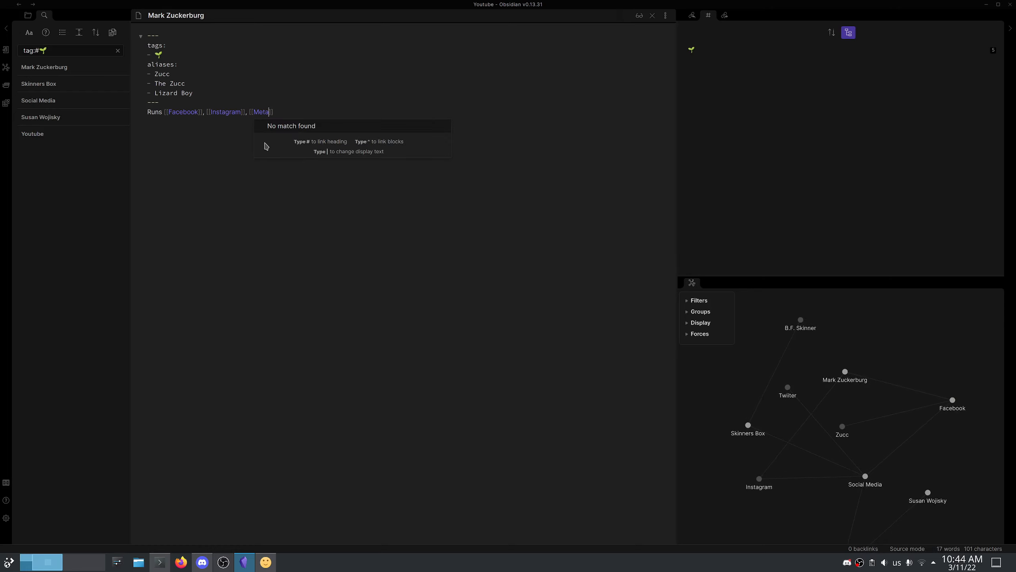
{"action": "type", "text": "]], and more"}
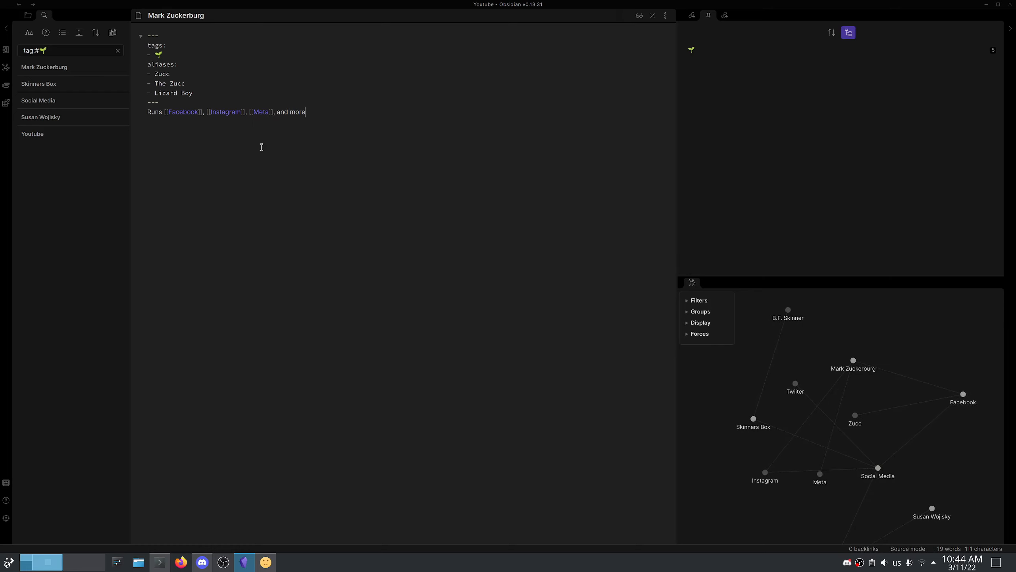
In the Facebook note, replace the Zucc link with the alias link [[Mark Zuckerburg|Zucc]] and check it in reading view.
{"action": "key", "text": "ctrl+alt+Left"}
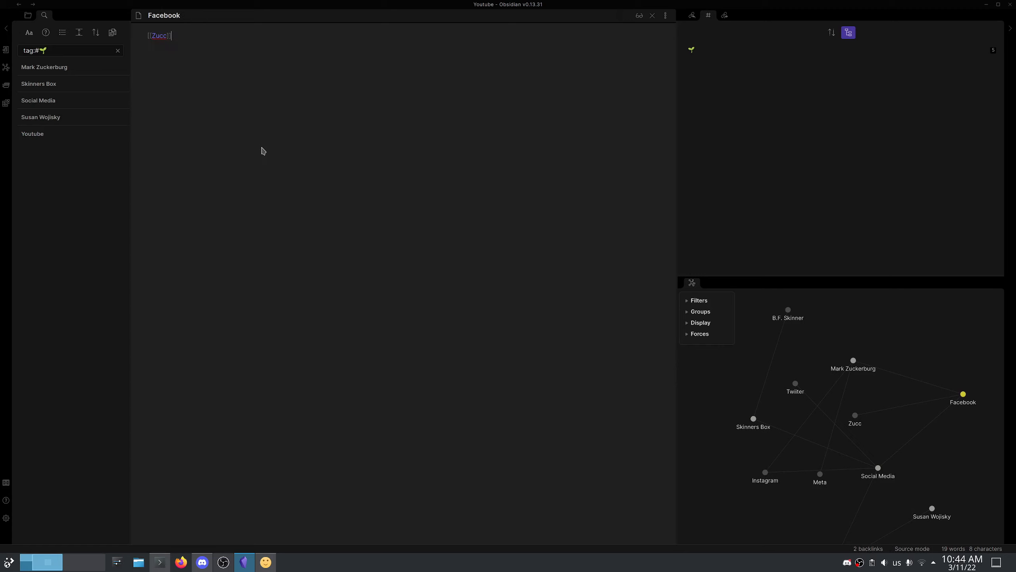
{"action": "key", "text": "ctrl+alt+Right"}
{"action": "key", "text": "ctrl+alt+Left"}
{"action": "key", "text": "ctrl+alt+Right"}
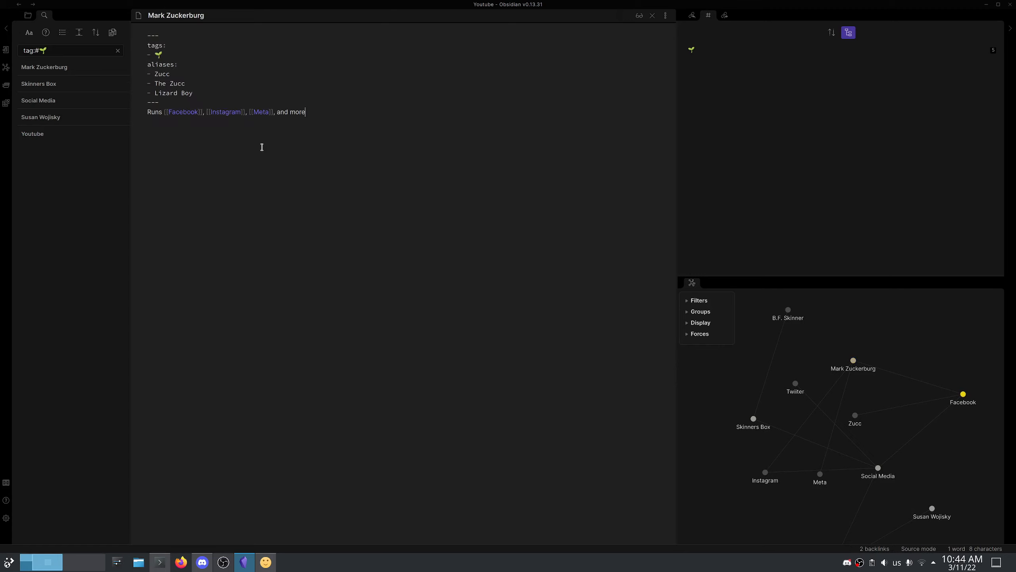
{"action": "key", "text": "ctrl+alt+Left"}
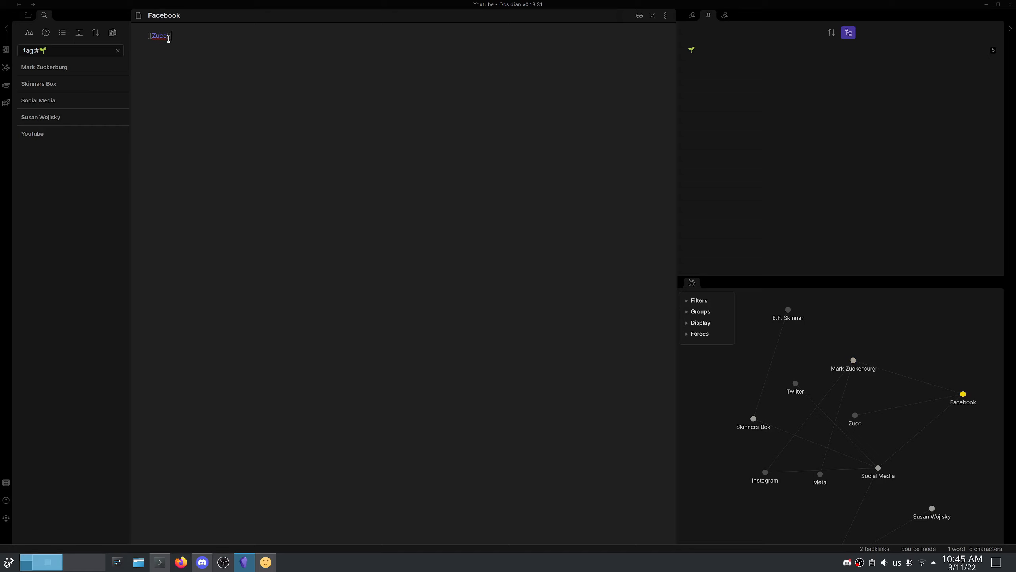
{"action": "key", "text": "BackSpace"}
{"action": "key", "text": "BackSpace"}
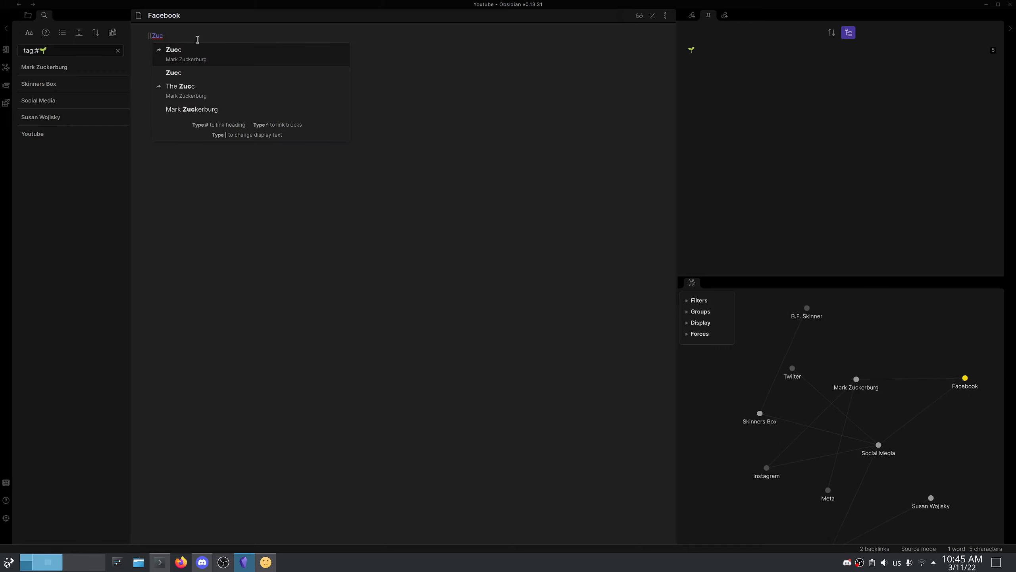
{"action": "left_click", "coordinate": [205, 60]}
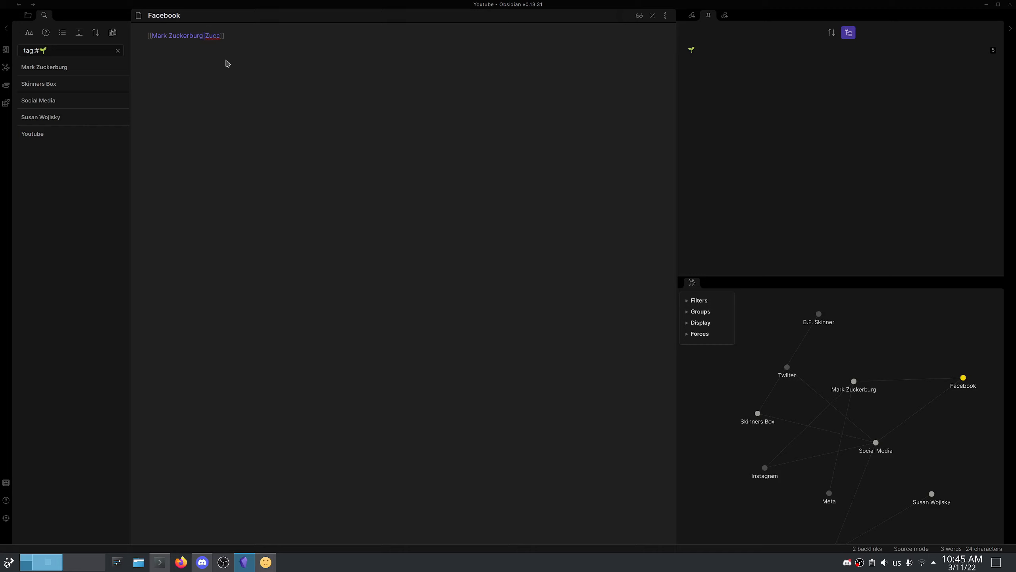
{"action": "key", "text": "ctrl+e"}
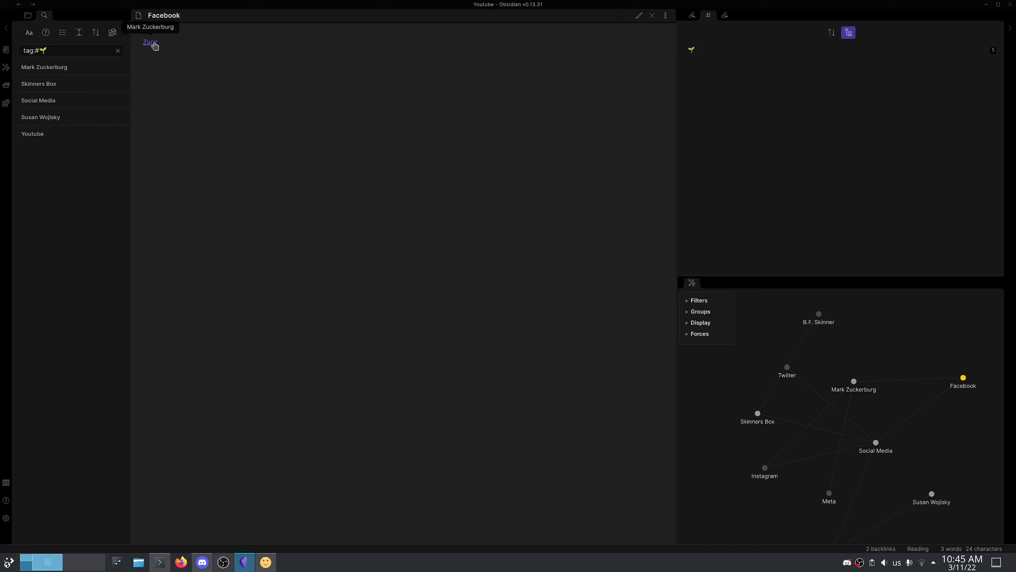
{"action": "key", "text": "ctrl+e"}
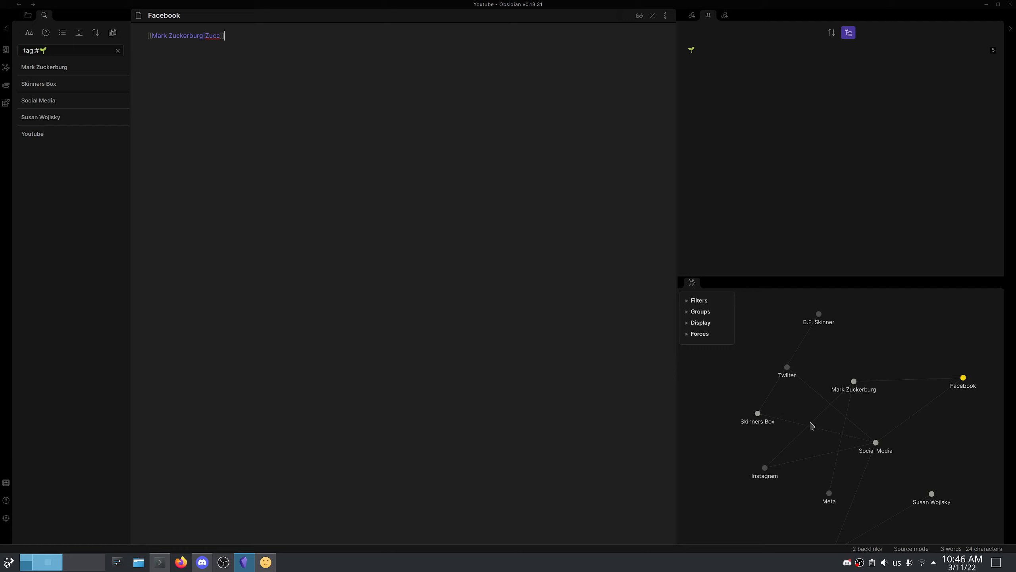
Look through the graph's force settings and move the Social Media node to see how the graph reacts.
{"action": "left_click_drag", "start_coordinate": [812, 422], "coordinate": [781, 398]}
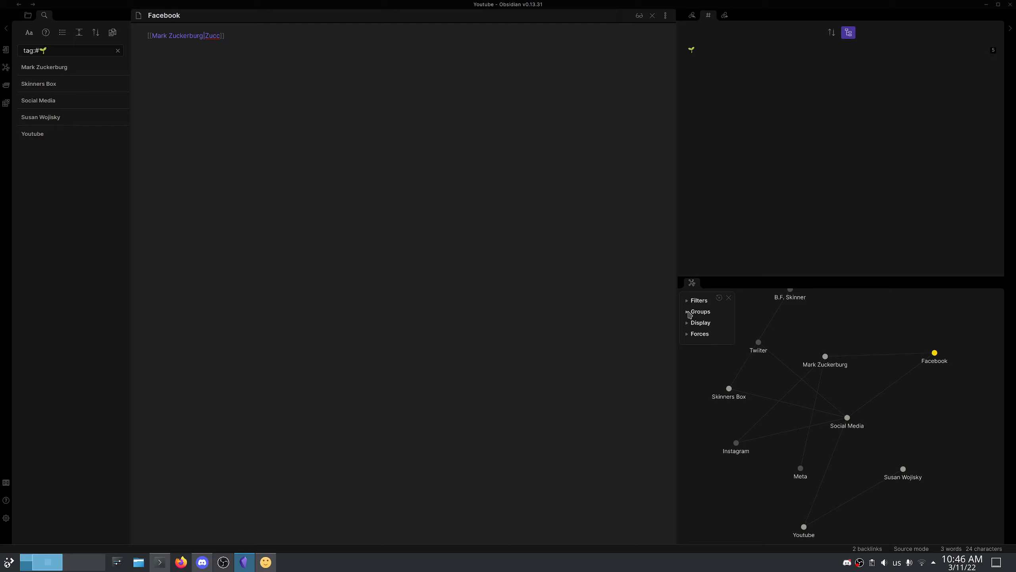
{"action": "left_click", "coordinate": [687, 333]}
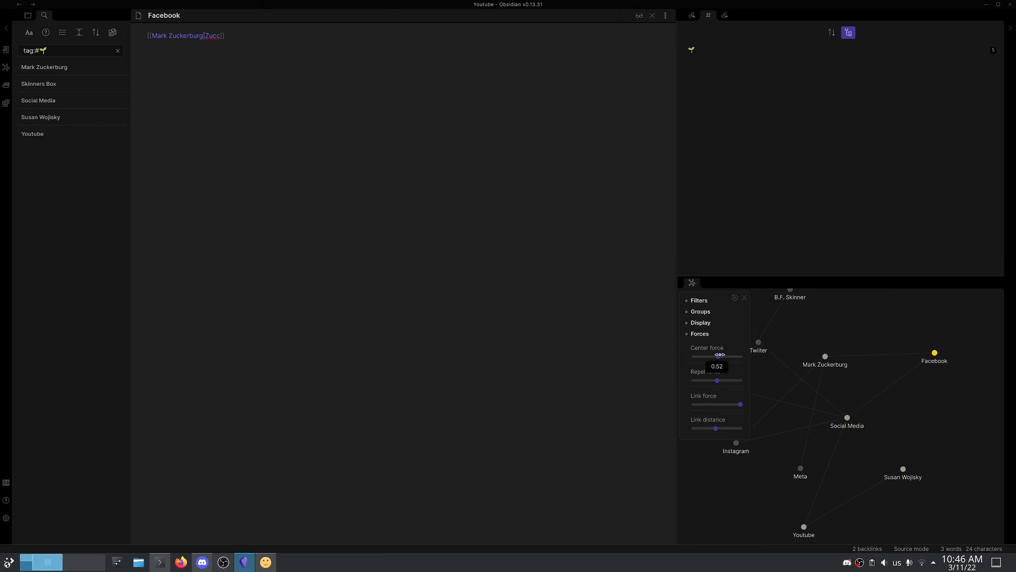
{"action": "mouse_move", "coordinate": [717, 380]}
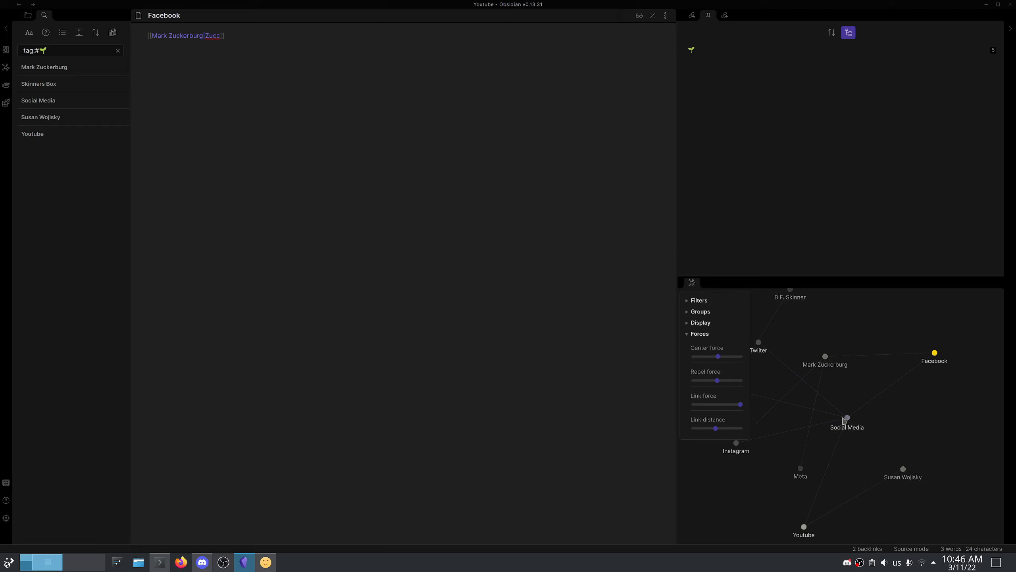
{"action": "left_click_drag", "start_coordinate": [847, 418], "coordinate": [825, 426]}
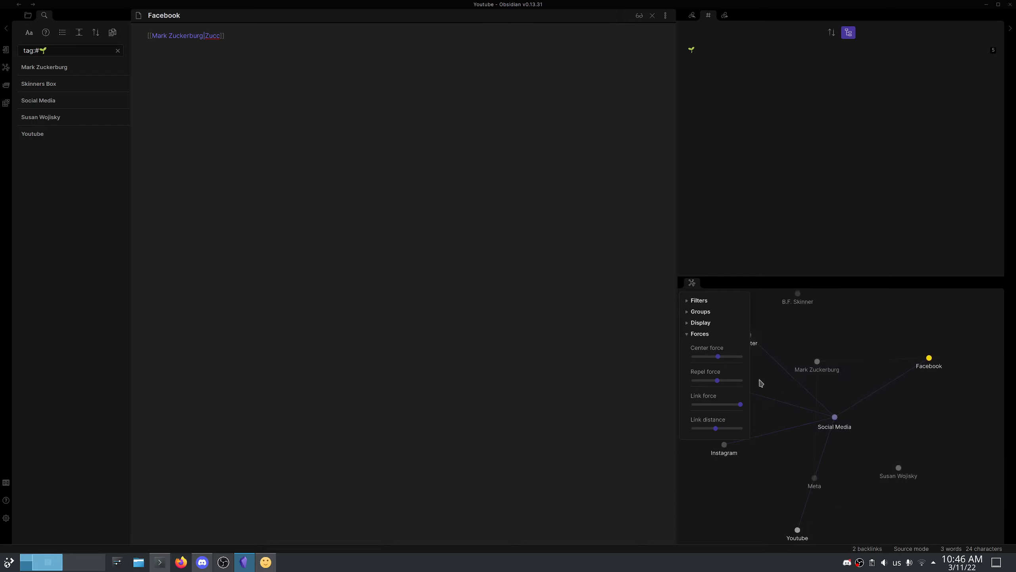
Show direction arrows on the graph's links, and hide them again.
{"action": "left_click", "coordinate": [689, 334]}
{"action": "left_click", "coordinate": [688, 323]}
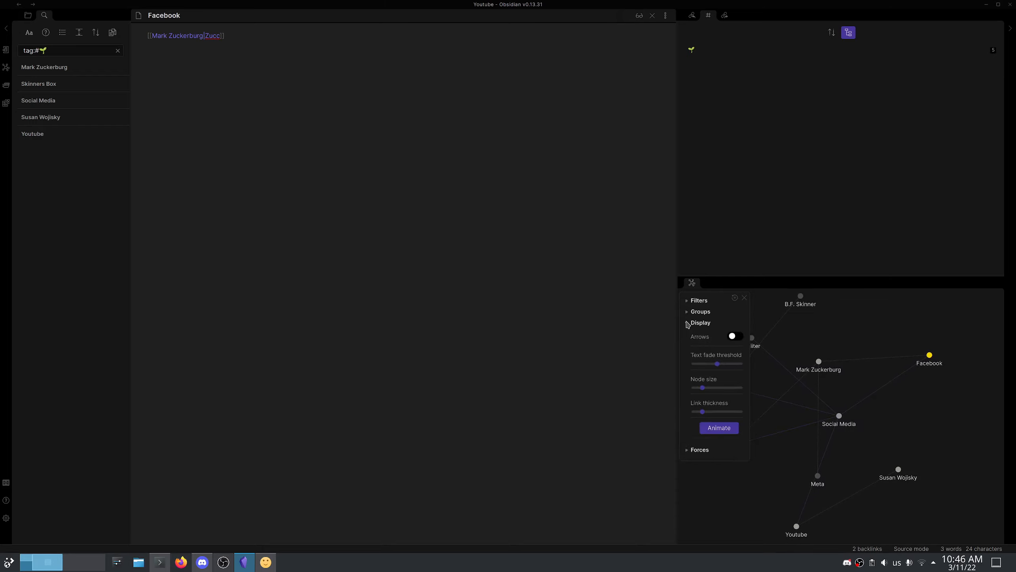
{"action": "left_click", "coordinate": [736, 337]}
{"action": "left_click", "coordinate": [736, 338]}
Increase the graph's link thickness slightly and play the graph's animation.
{"action": "mouse_move", "coordinate": [702, 411]}
{"action": "left_click_drag", "start_coordinate": [702, 411], "coordinate": [705, 411]}
{"action": "left_click_drag", "start_coordinate": [706, 412], "coordinate": [705, 411]}
{"action": "left_click", "coordinate": [719, 428]}
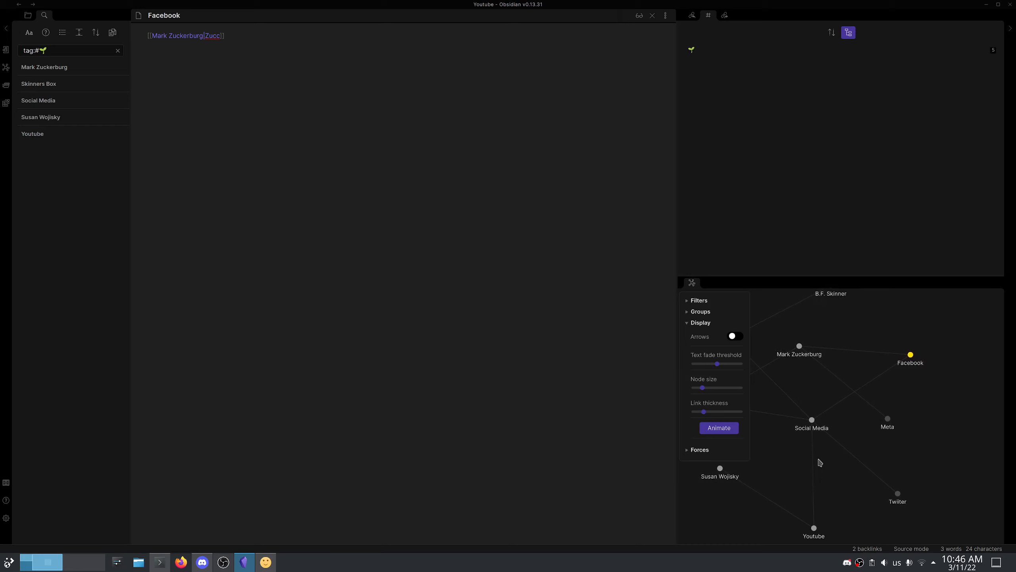
{"action": "left_click", "coordinate": [688, 325]}
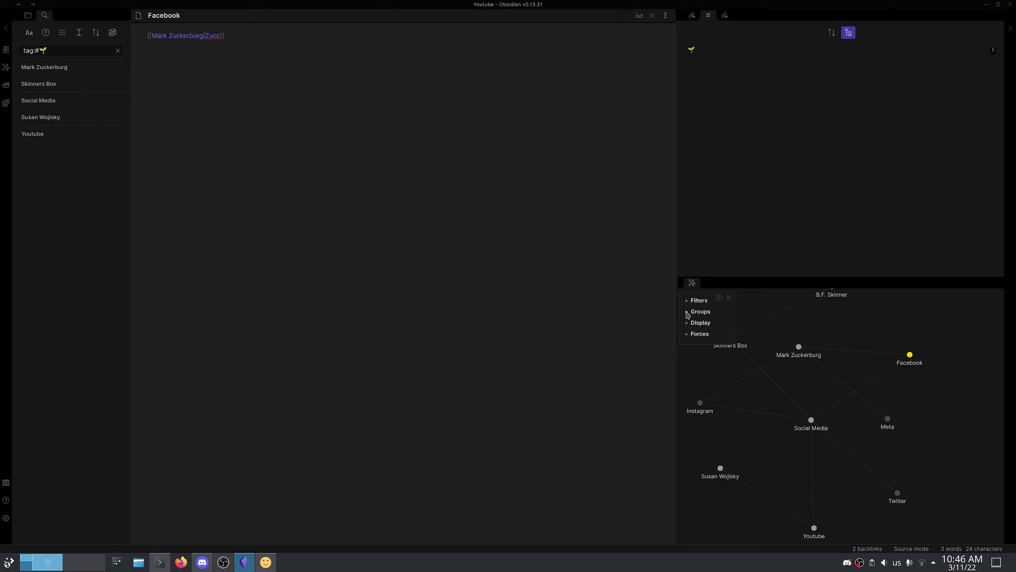
Create a graph color group with the query tag:👱, copying the person emoji from the Emoji Selector.
{"action": "left_click", "coordinate": [688, 313]}
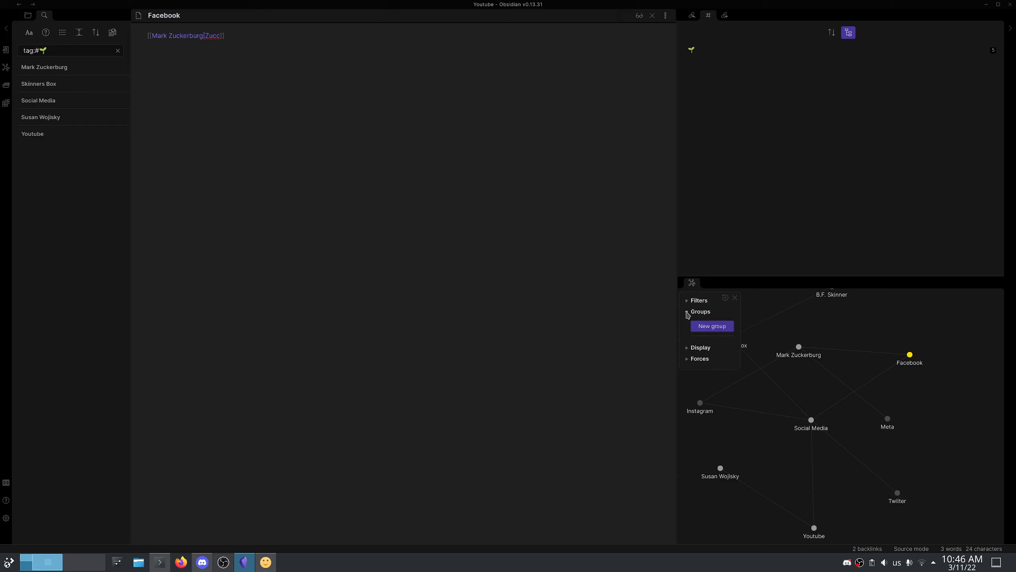
{"action": "left_click", "coordinate": [721, 328]}
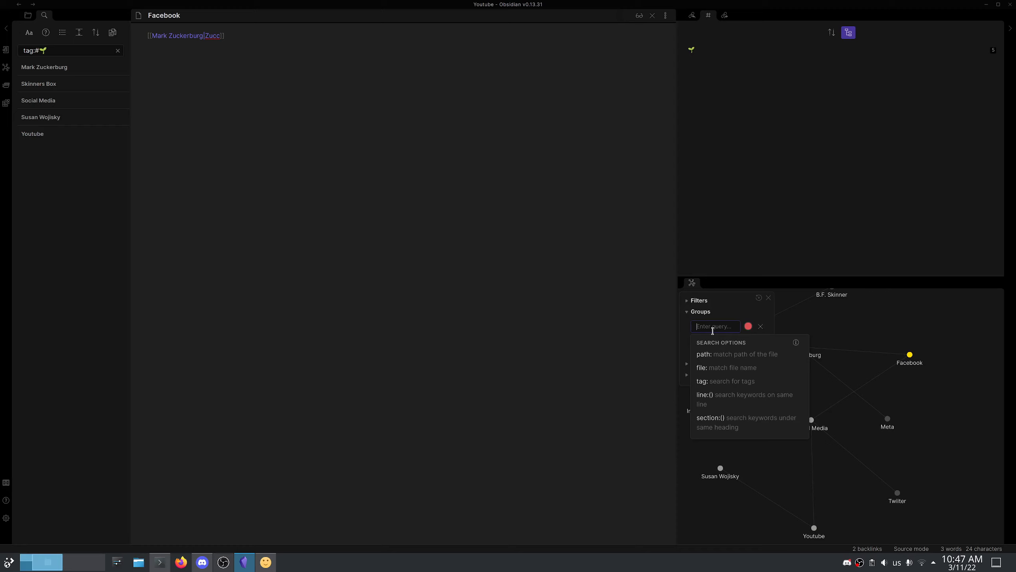
{"action": "type", "text": "tag"}
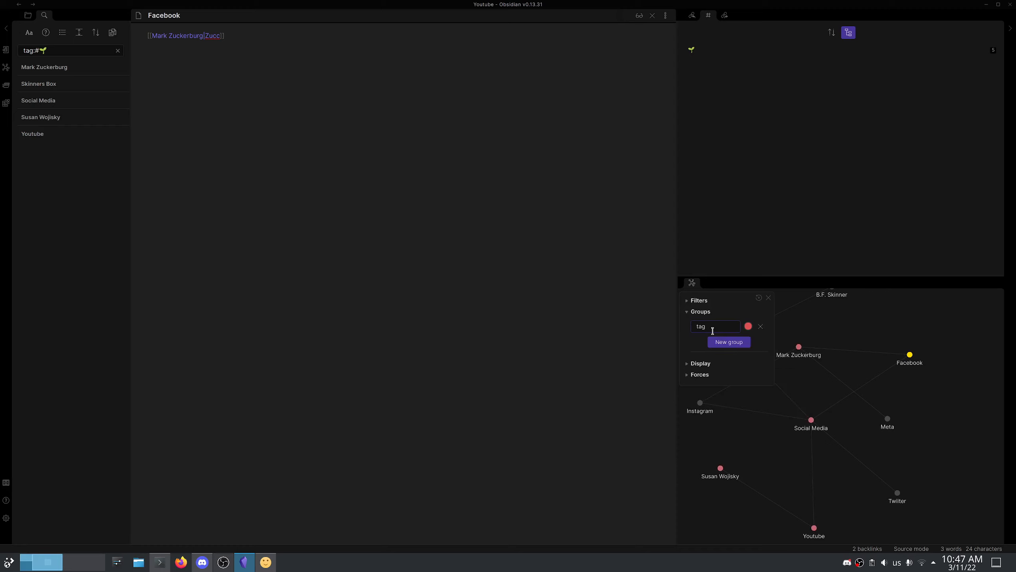
{"action": "type", "text": ":"}
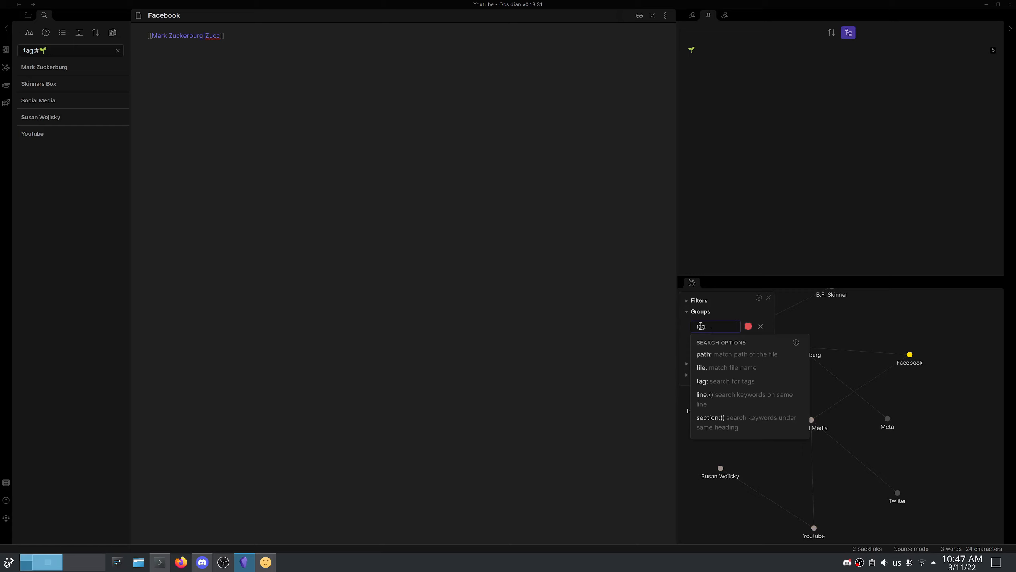
{"action": "left_click", "coordinate": [266, 562]}
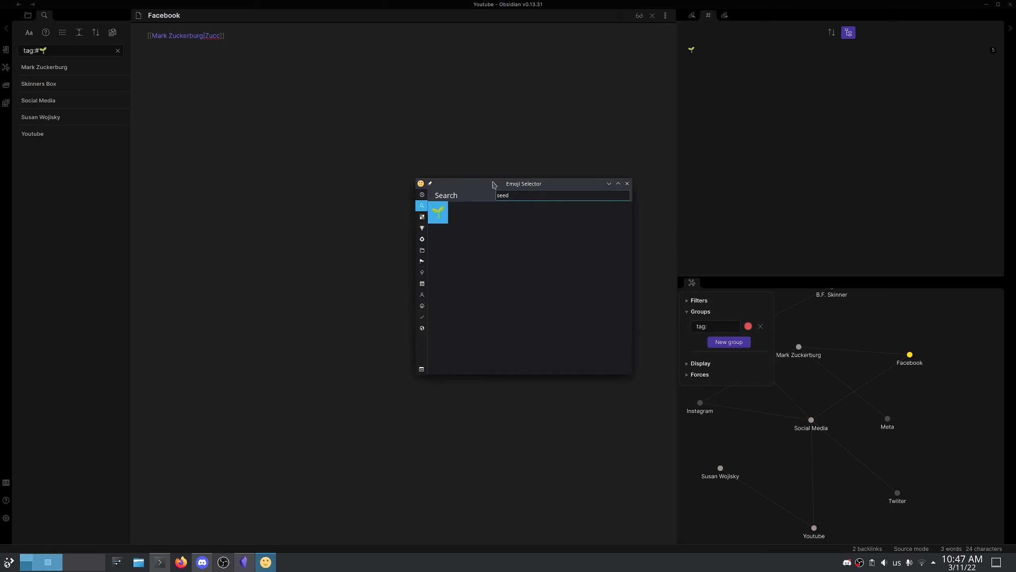
{"action": "type", "text": "pers"}
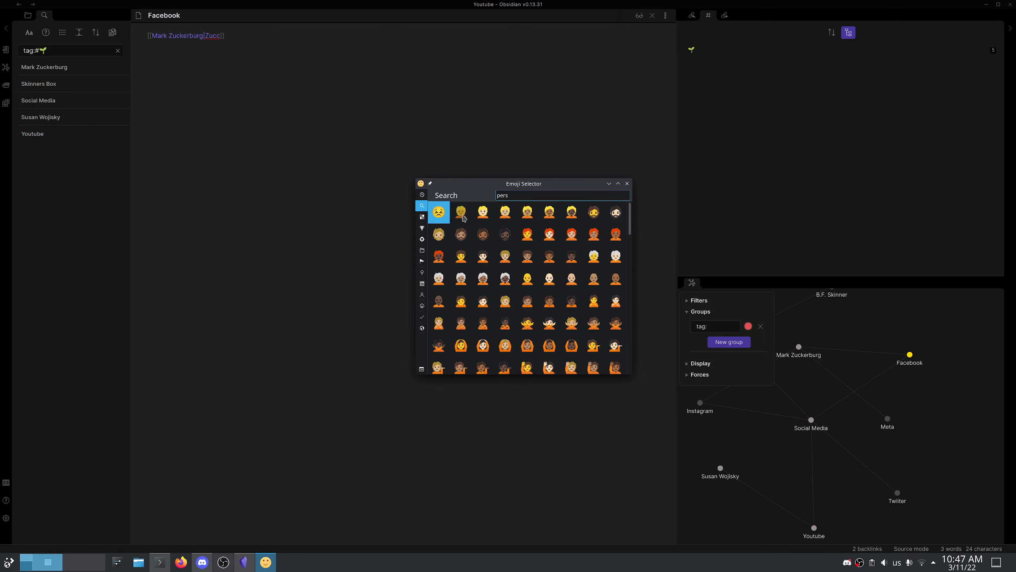
{"action": "left_click", "coordinate": [464, 218]}
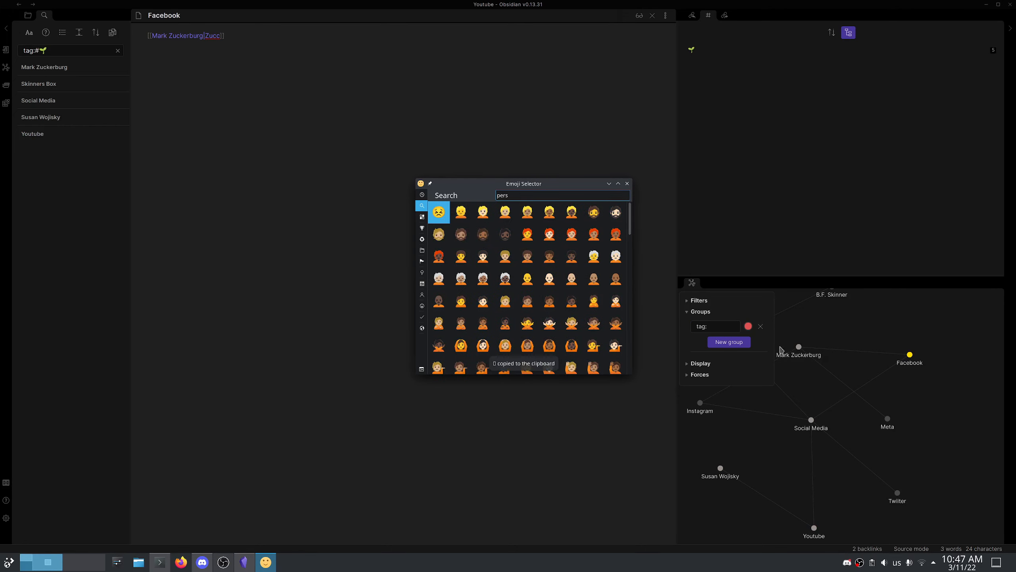
{"action": "left_click", "coordinate": [723, 327]}
{"action": "key", "text": "ctrl+v"}
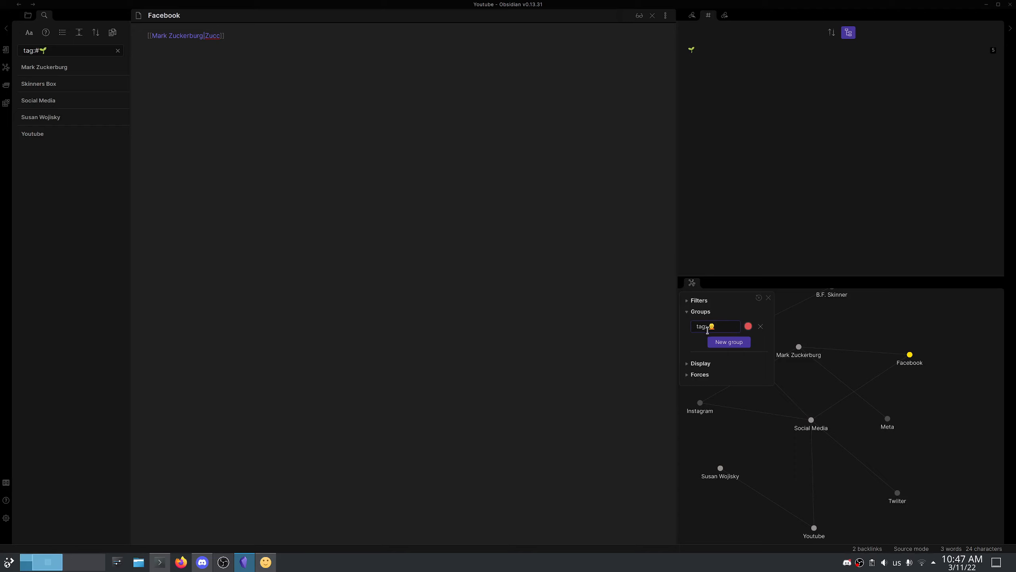
Open the Mark Zuckerburg note from the Facebook note's link and add the 👱 tag to its frontmatter.
{"action": "left_click", "coordinate": [179, 45]}
{"action": "left_click", "coordinate": [184, 36]}
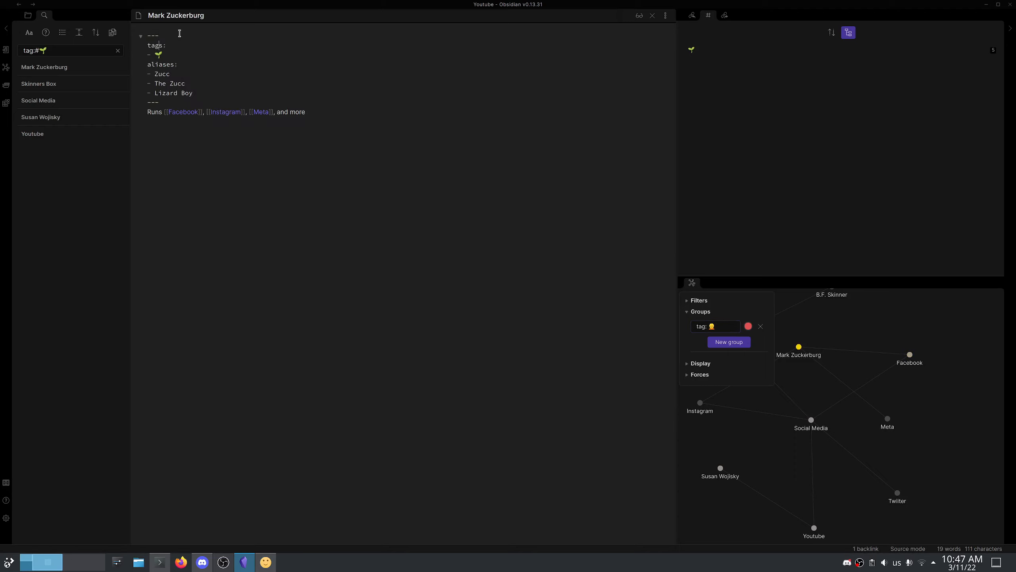
{"action": "key", "text": "Return"}
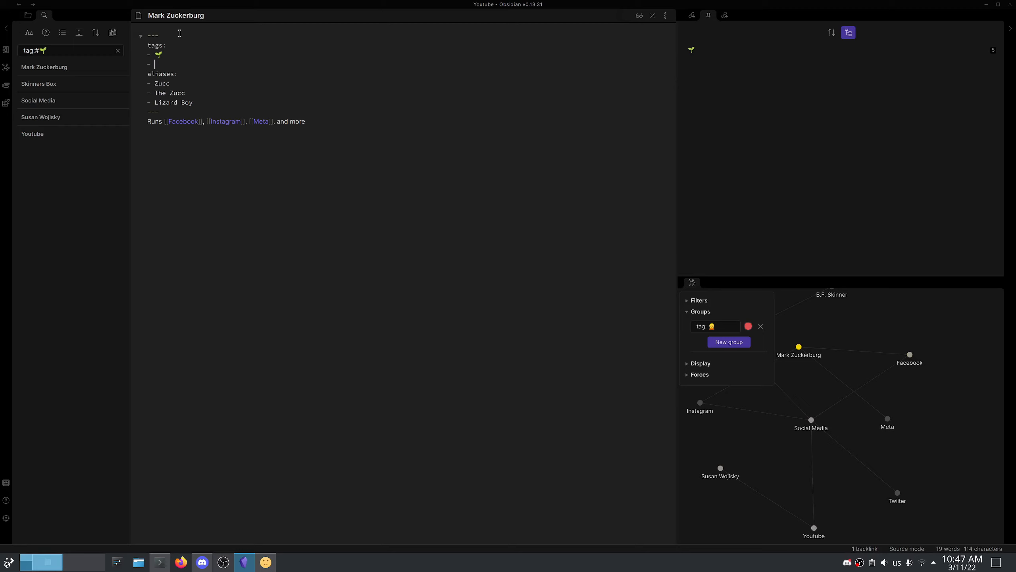
{"action": "key", "text": "ctrl+v"}
Set the 👱 group's color to purple (RGB 208, 82, 224) and open the Social Media note to see it applied.
{"action": "left_click", "coordinate": [747, 327]}
{"action": "left_click", "coordinate": [787, 396]}
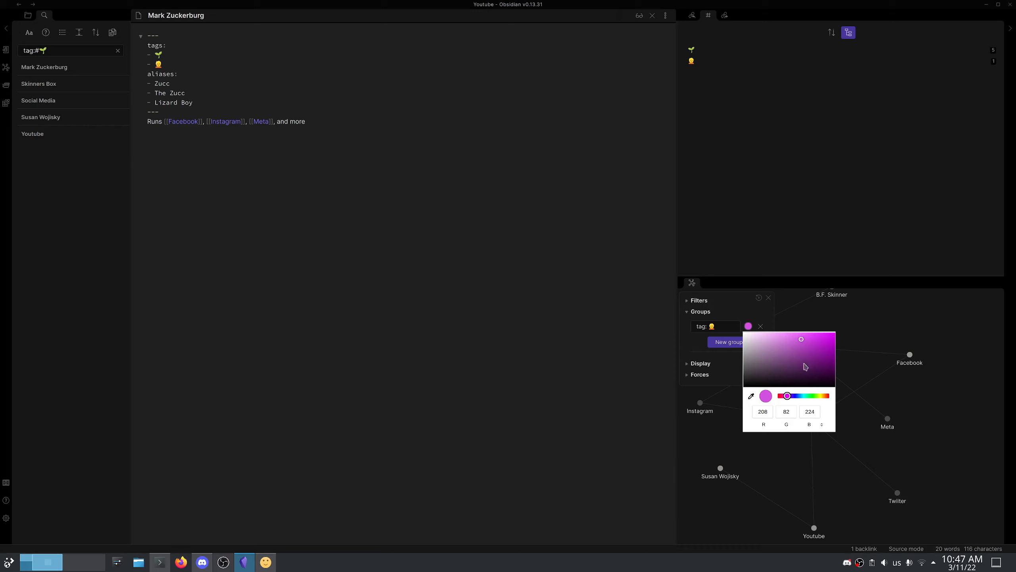
{"action": "left_click", "coordinate": [792, 451]}
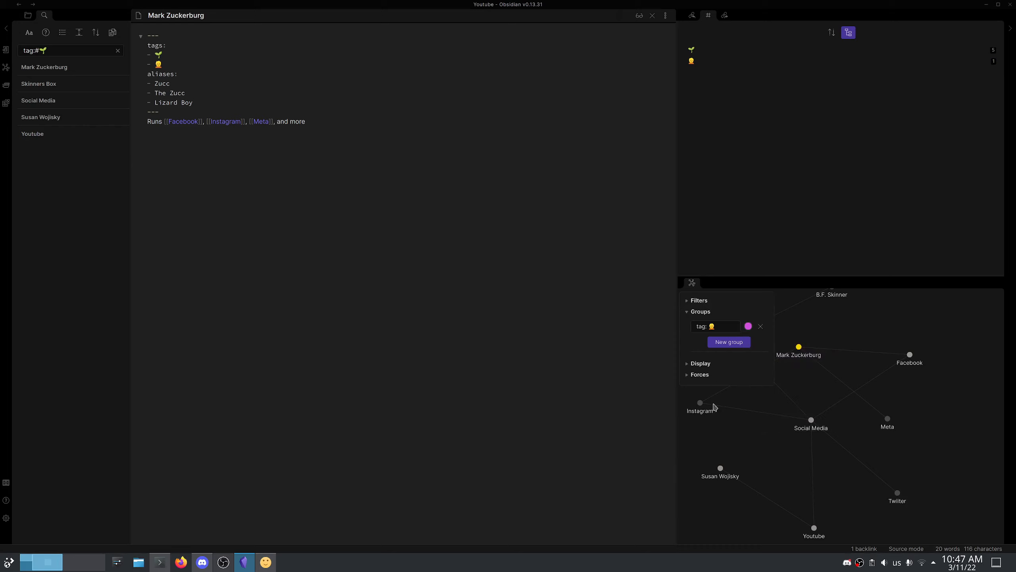
{"action": "left_click", "coordinate": [810, 420]}
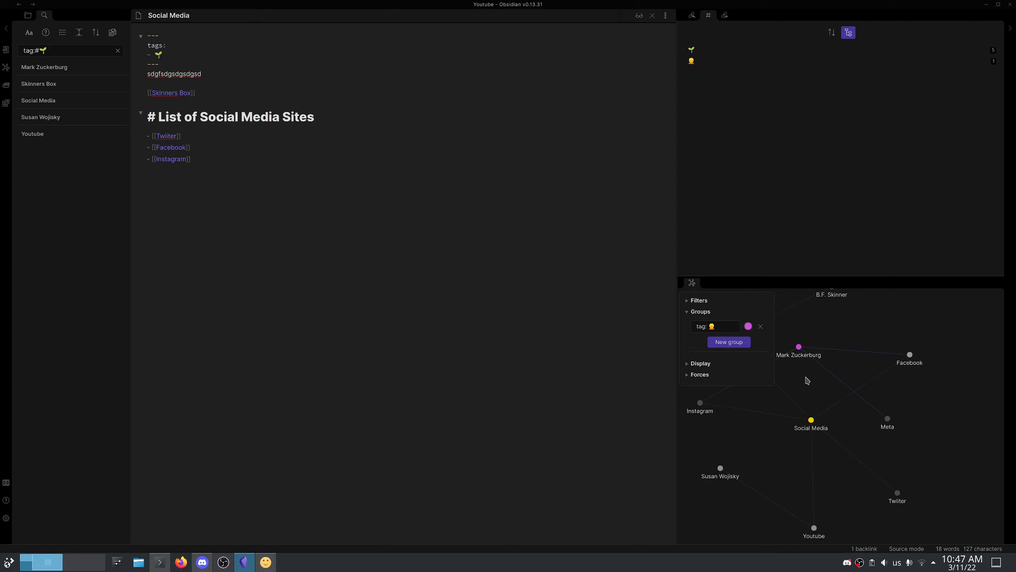
Open the Susan Wojisky note from the graph and add the 👱 tag to its frontmatter.
{"action": "left_click", "coordinate": [720, 469]}
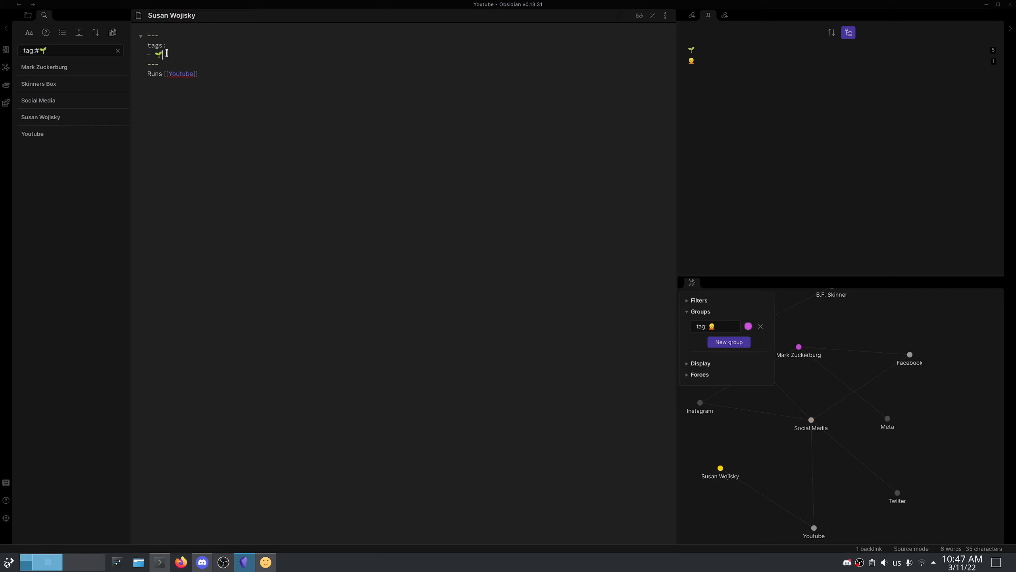
{"action": "key", "text": "Return"}
{"action": "type", "text": "-"}
{"action": "key", "text": "ctrl+v"}
Open the Youtube note from the graph, collapse the graph's group settings and return to the Social Media note.
{"action": "left_click", "coordinate": [813, 529]}
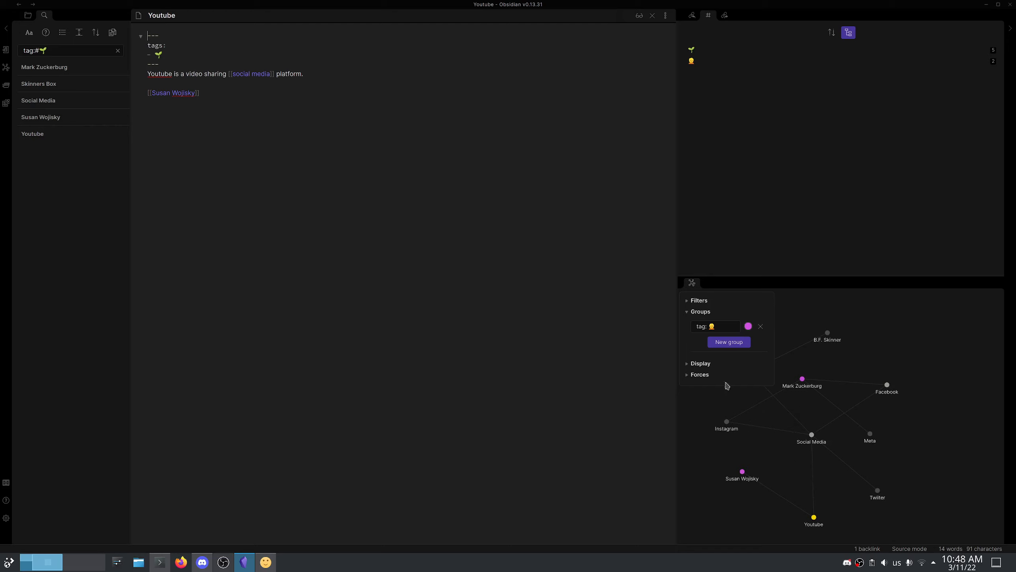
{"action": "left_click", "coordinate": [688, 313]}
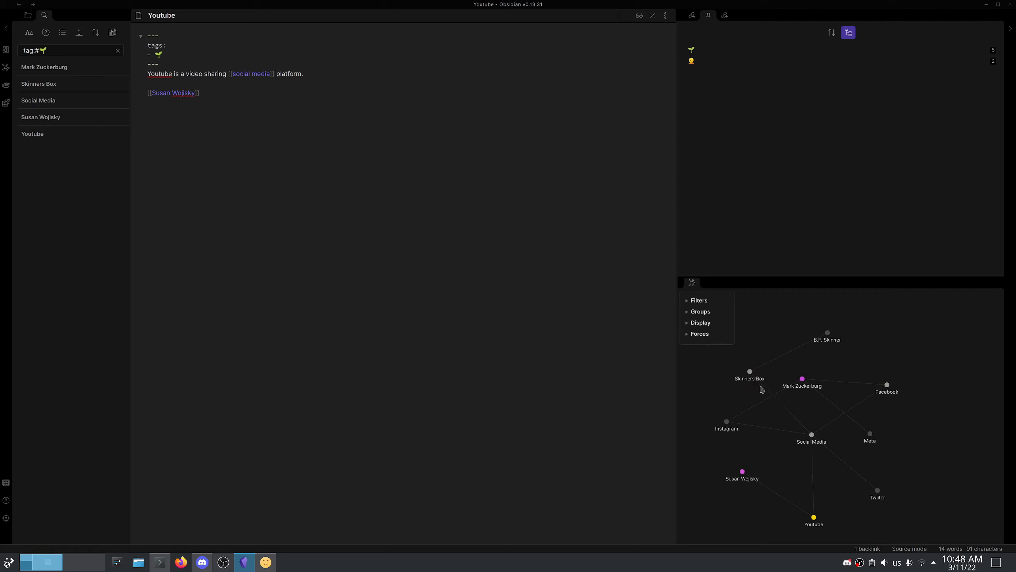
{"action": "left_click", "coordinate": [811, 435]}
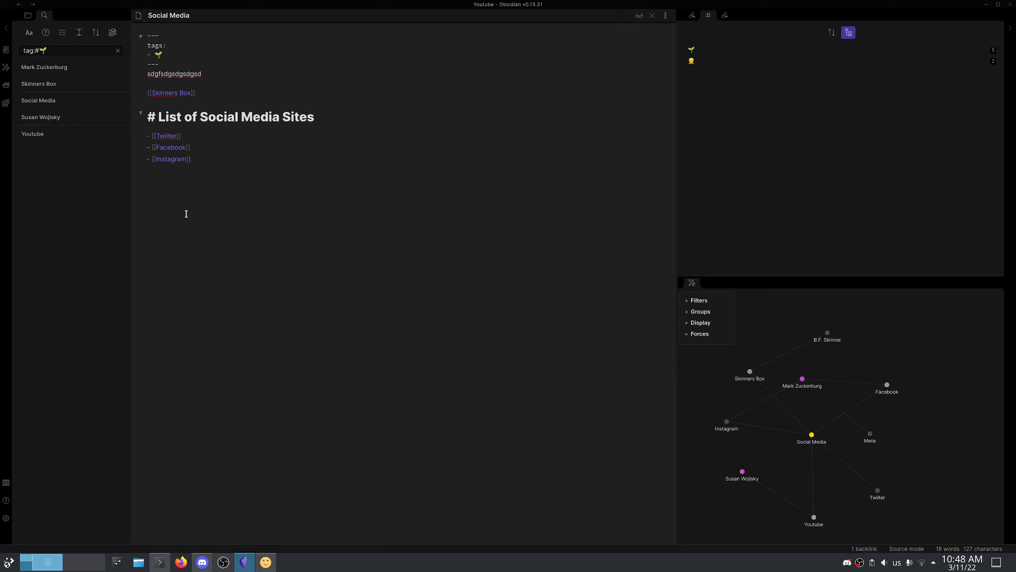
Open the Social Media note's local graph and dock it in the sidebar alongside the global graph view.
{"action": "left_click", "coordinate": [666, 17]}
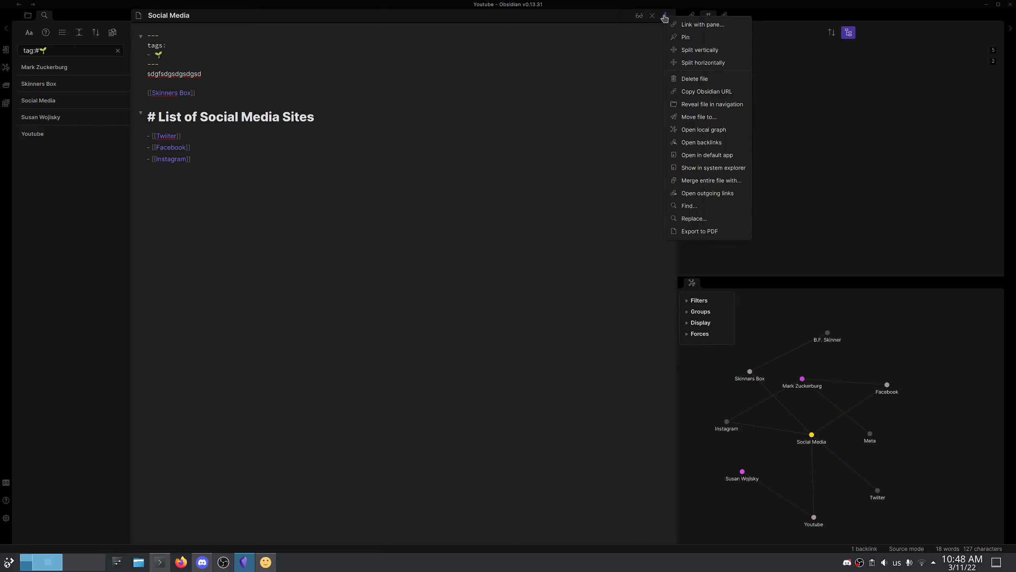
{"action": "left_click", "coordinate": [704, 130]}
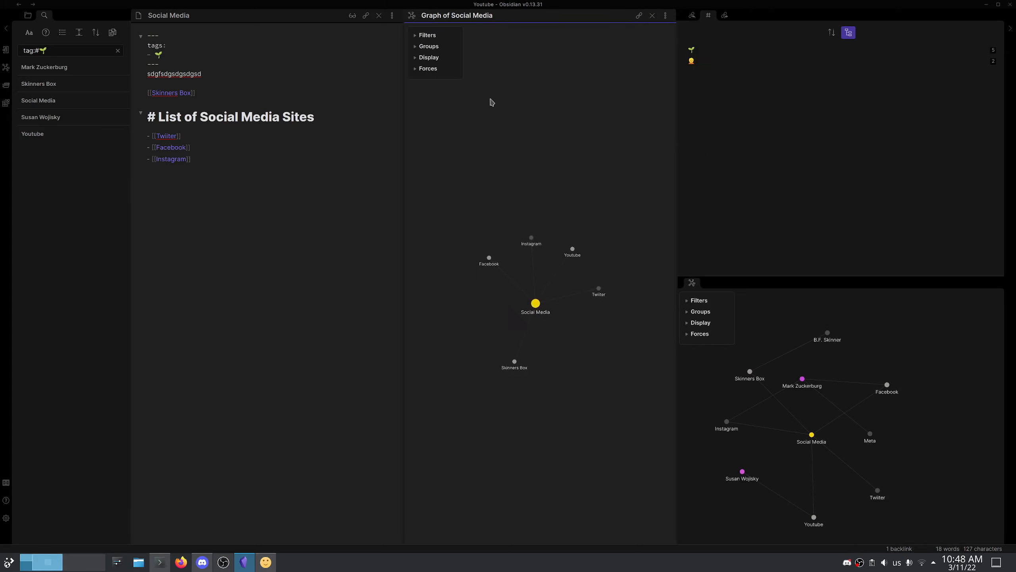
{"action": "left_click_drag", "start_coordinate": [412, 15], "coordinate": [702, 300]}
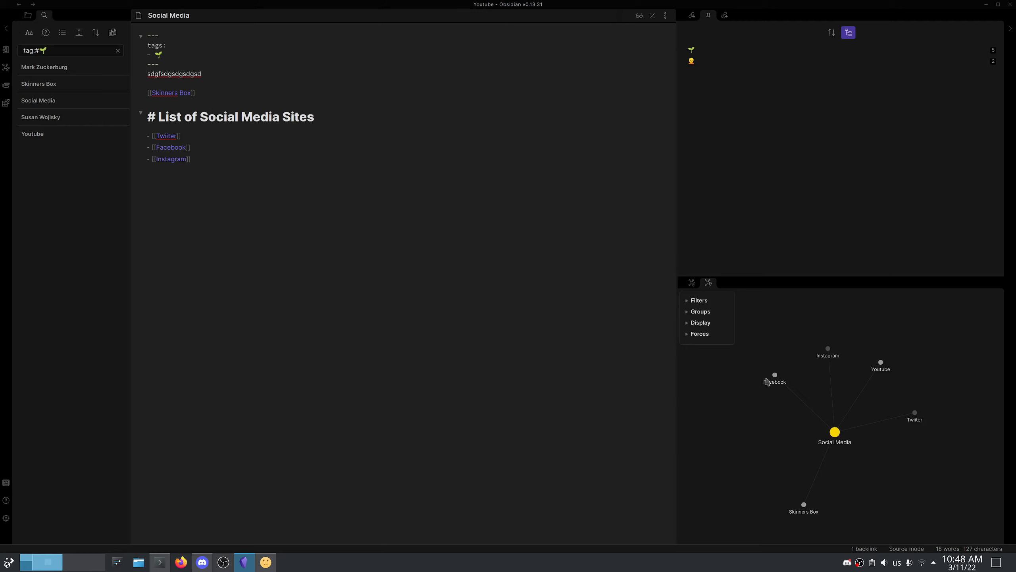
Set the local graph's filter depth to 2 and collapse its filter settings.
{"action": "left_click", "coordinate": [688, 324]}
{"action": "left_click", "coordinate": [688, 325]}
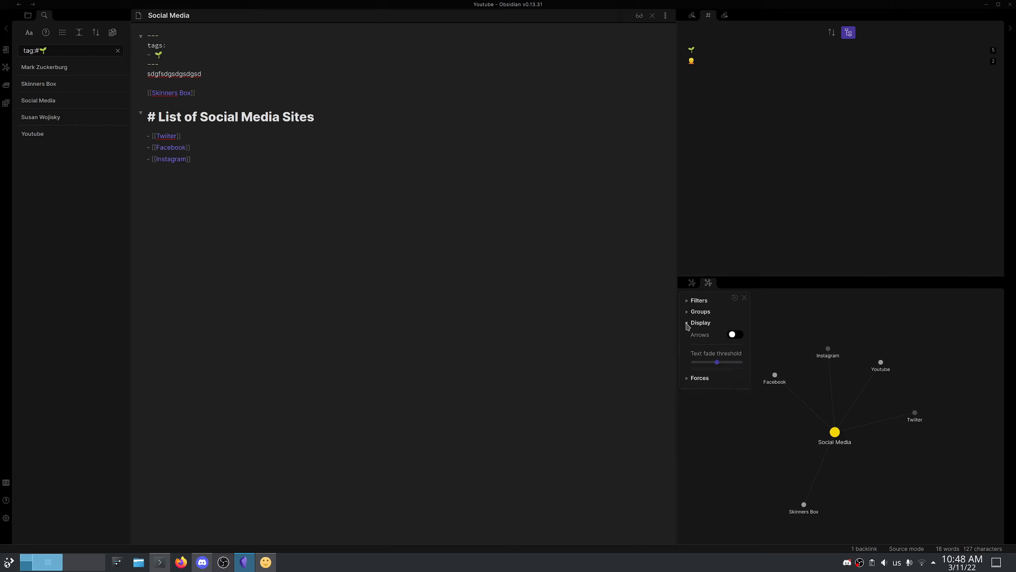
{"action": "left_click", "coordinate": [689, 300]}
{"action": "mouse_move", "coordinate": [694, 345]}
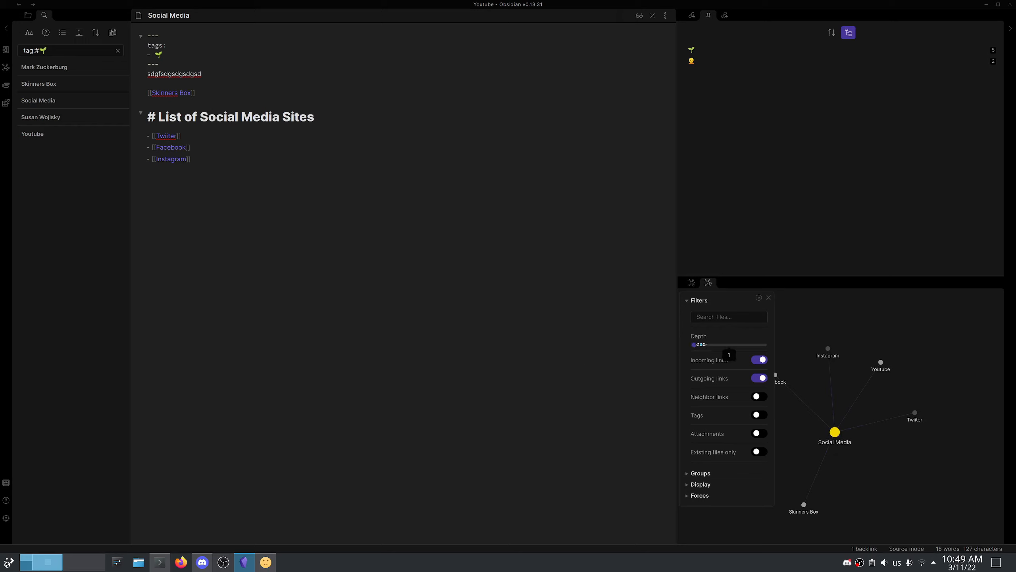
{"action": "left_click_drag", "start_coordinate": [700, 345], "coordinate": [711, 345]}
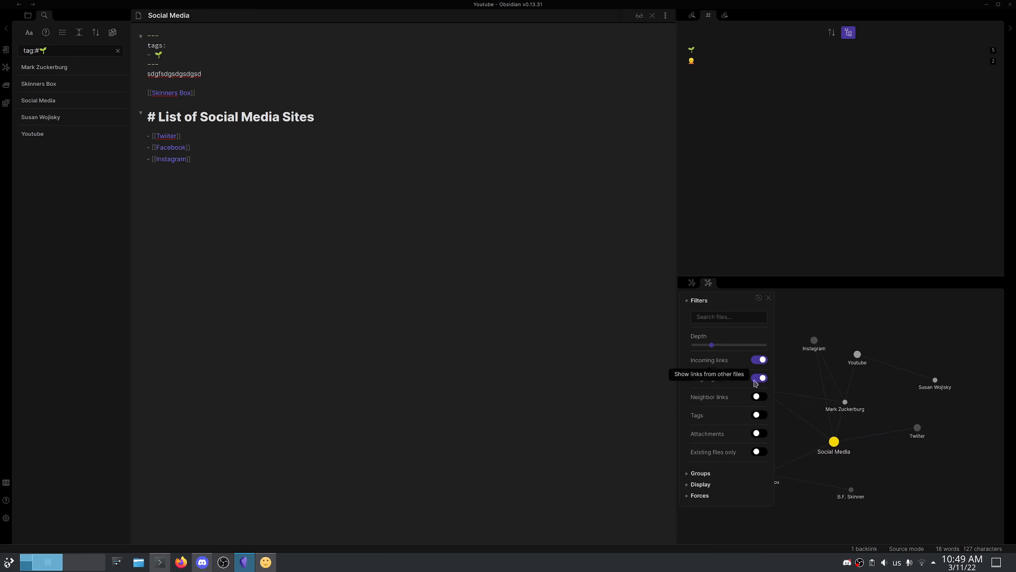
{"action": "left_click", "coordinate": [689, 303]}
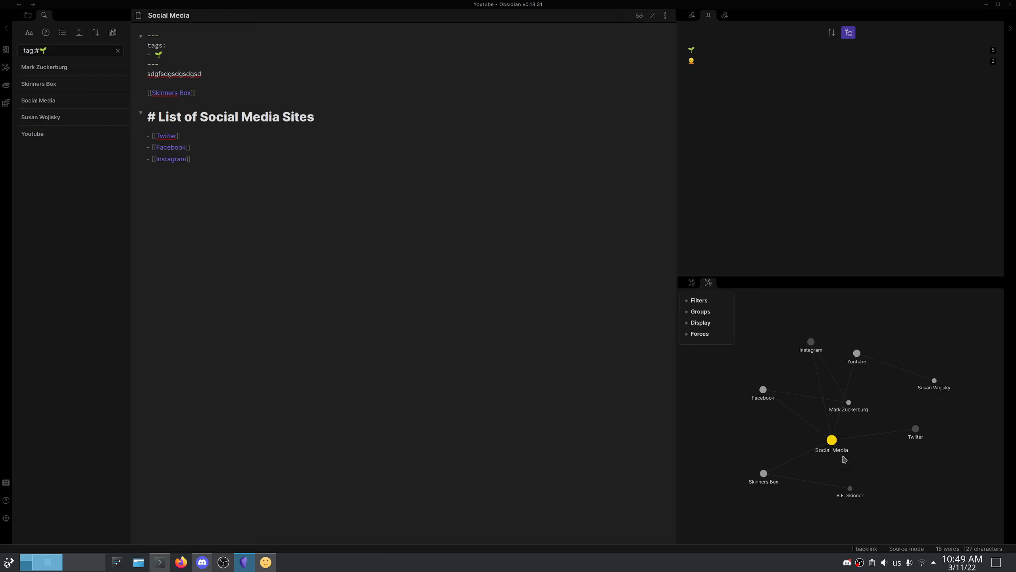
Compare the global graph with the Social Media note's local graph, ending on the local graph.
{"action": "left_click", "coordinate": [691, 284]}
{"action": "left_click", "coordinate": [708, 284]}
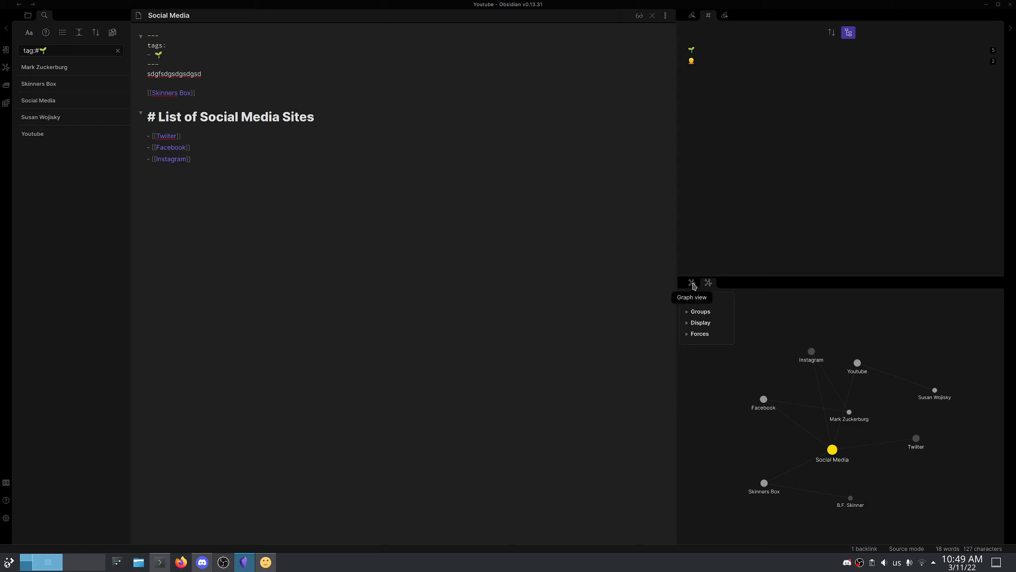
{"action": "left_click", "coordinate": [692, 283]}
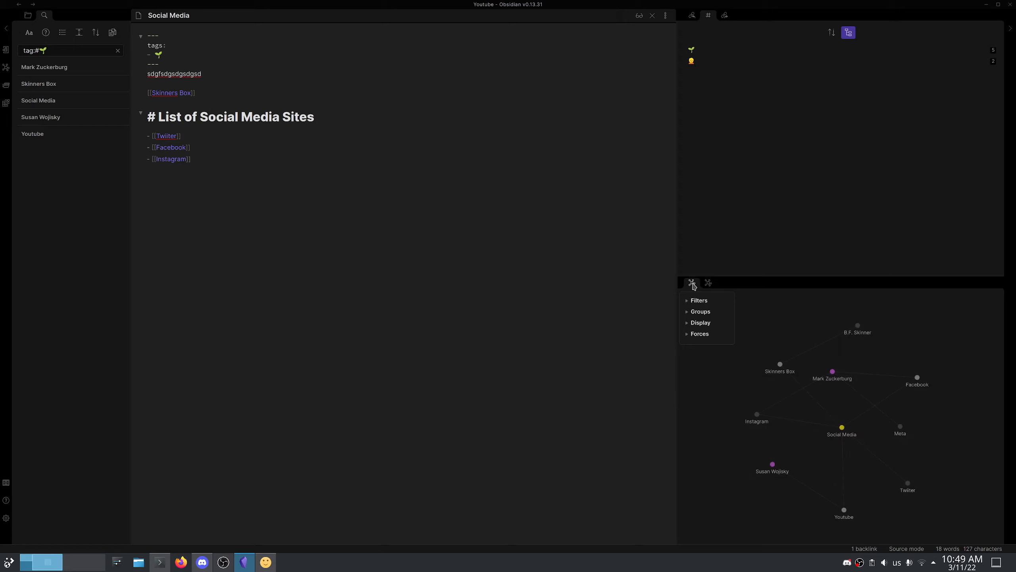
{"action": "left_click", "coordinate": [712, 290]}
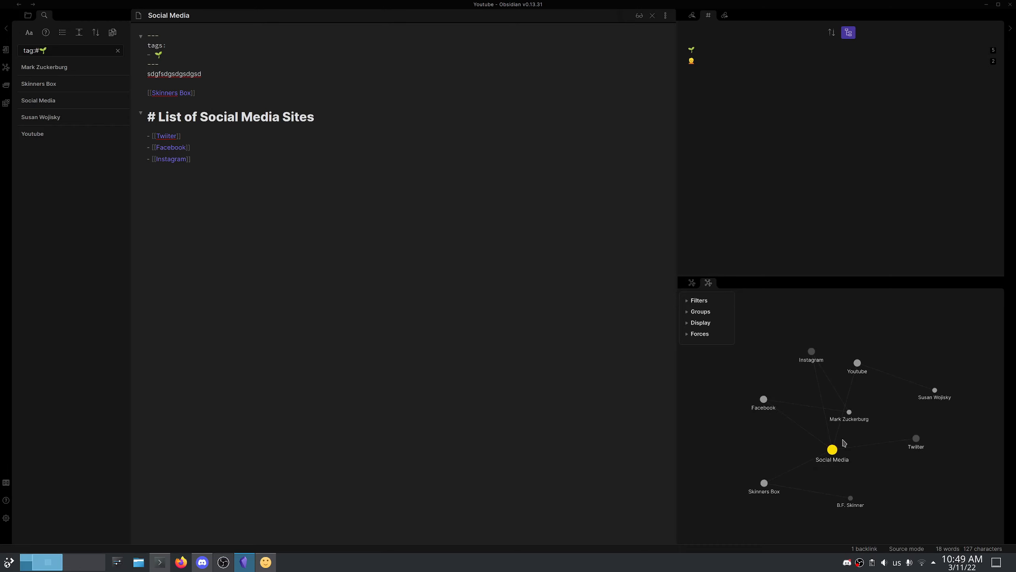